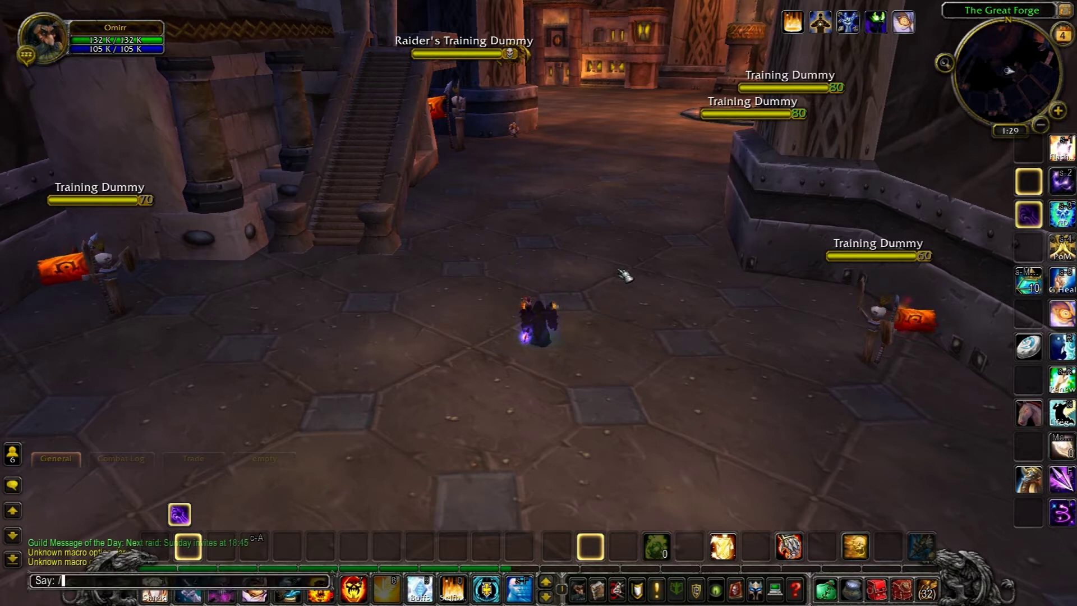
# Open the Addon Control Panel with /acp, enable Dominos with its Cast, Config, Roll, Totems and XP modules, and reload the interface
pyautogui.write('acp')
pyautogui.press('Return')
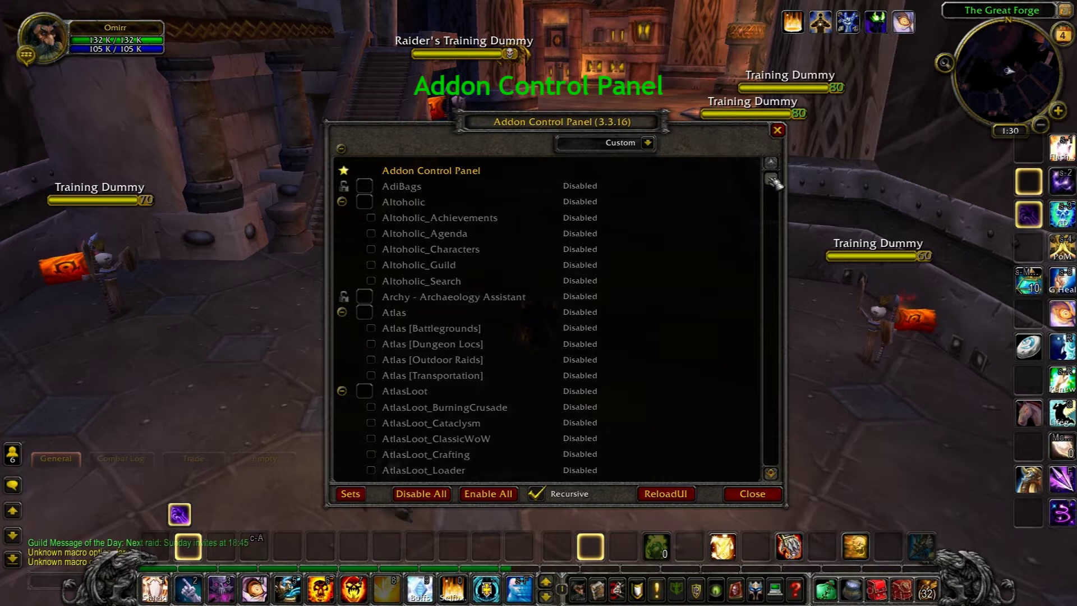
pyautogui.moveTo(773, 181); pyautogui.dragTo(791, 279)
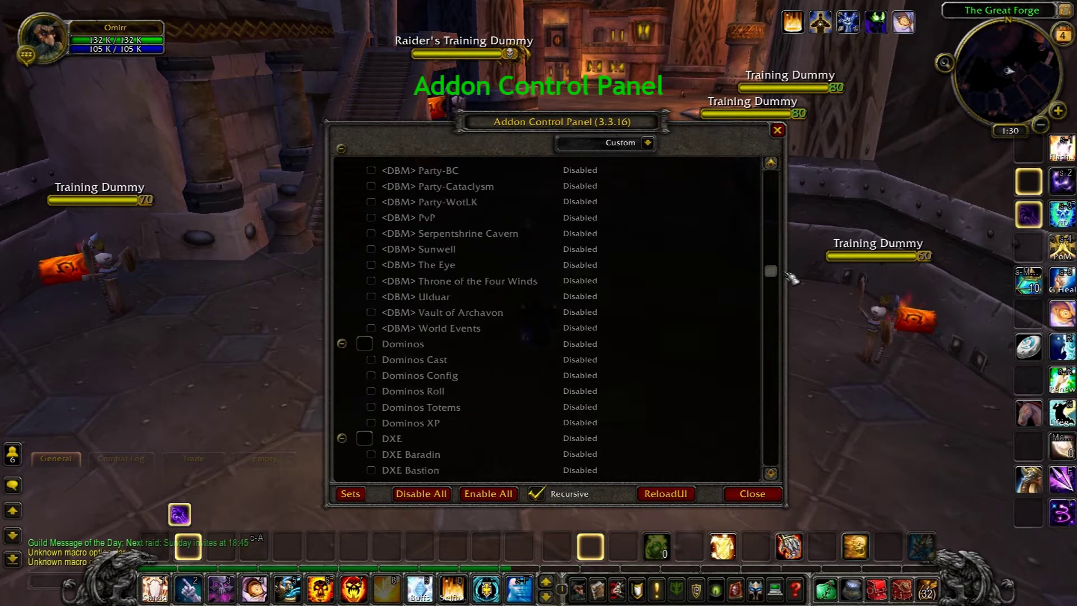
pyautogui.click(371, 423)
pyautogui.click(371, 407)
pyautogui.click(371, 391)
pyautogui.click(371, 376)
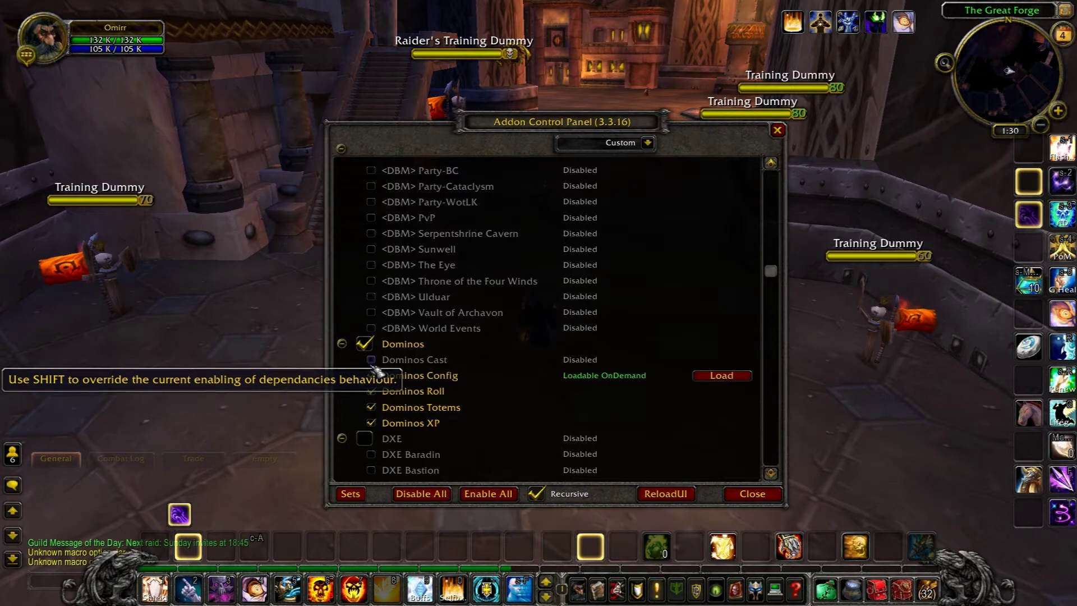
pyautogui.click(371, 359)
pyautogui.click(665, 493)
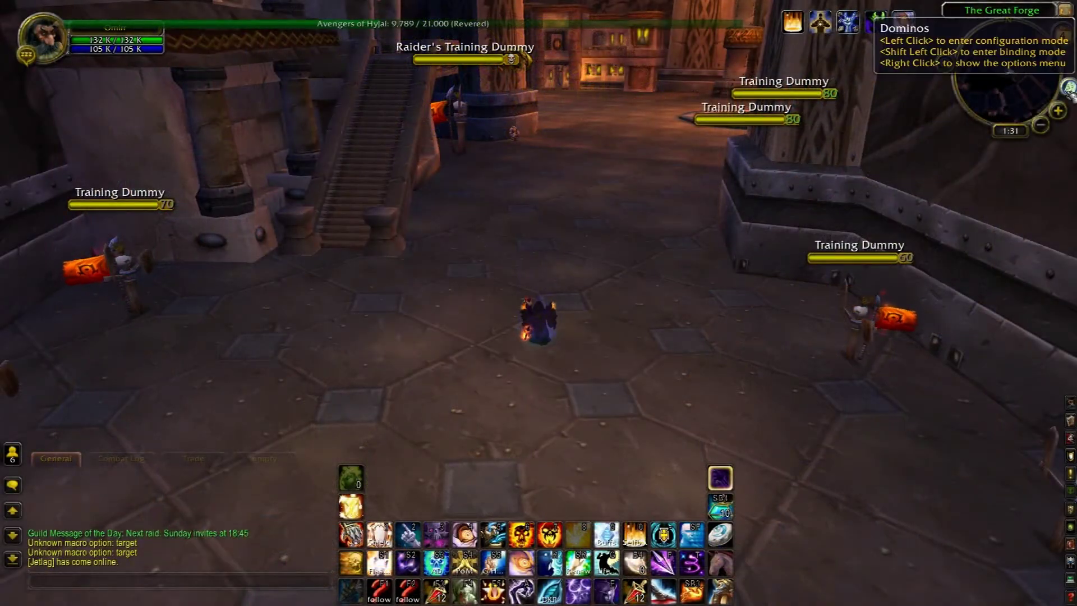
# In Dominos configuration mode, move action bar 10 slightly up, show and re-hide bar 7, and leave the mode
pyautogui.click(1069, 88)
pyautogui.moveTo(617, 228); pyautogui.dragTo(618, 200)
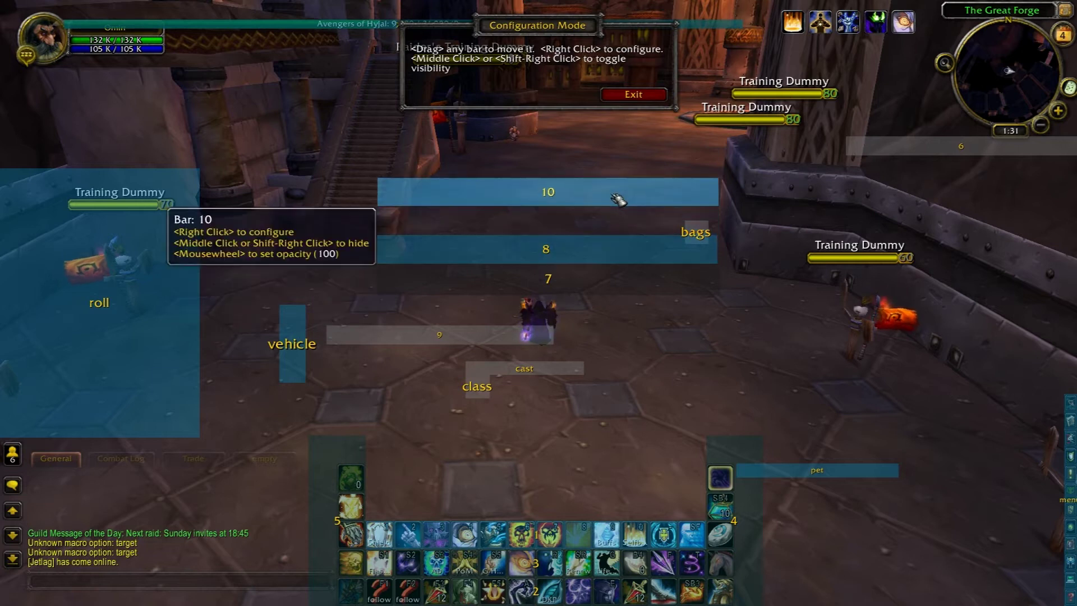
pyautogui.middleClick(598, 274)
pyautogui.moveTo(601, 286)
pyautogui.mouseDown()
pyautogui.moveTo(627, 334)
pyautogui.moveTo(596, 291)
pyautogui.mouseUp()
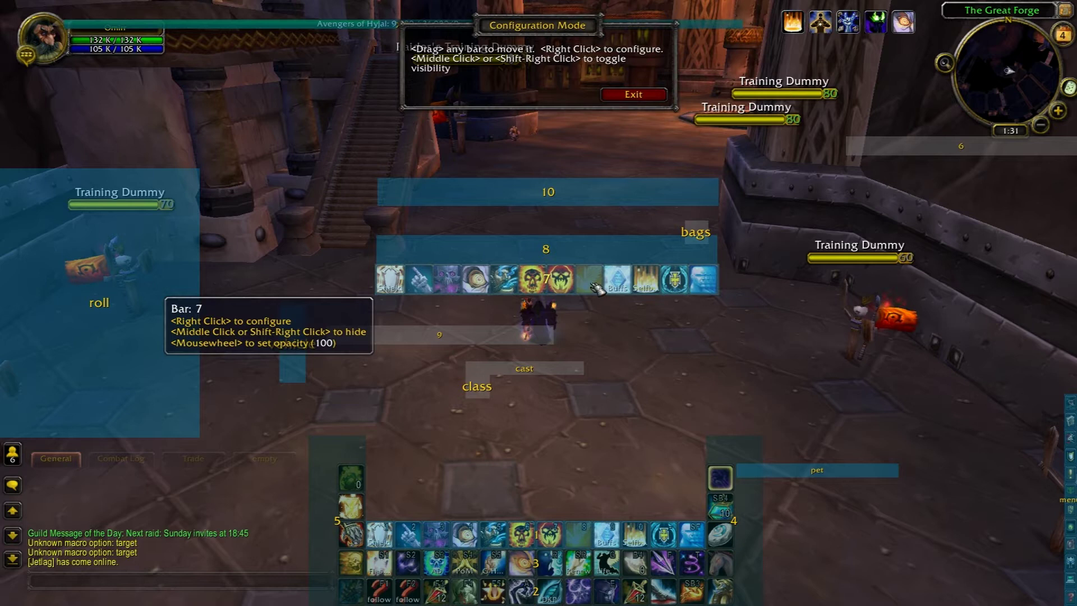
pyautogui.middleClick(598, 288)
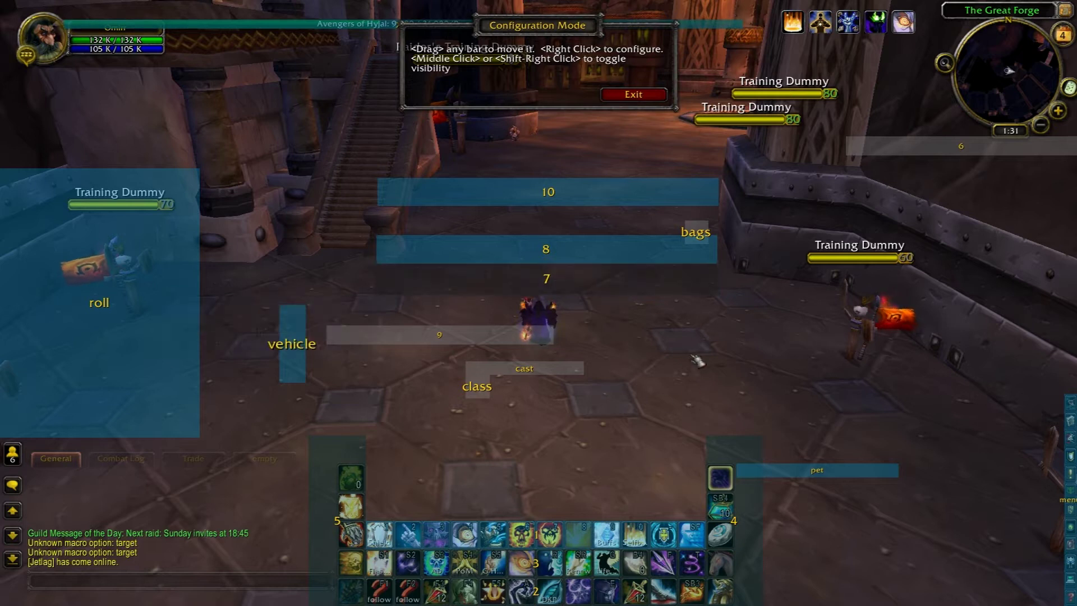
pyautogui.click(634, 95)
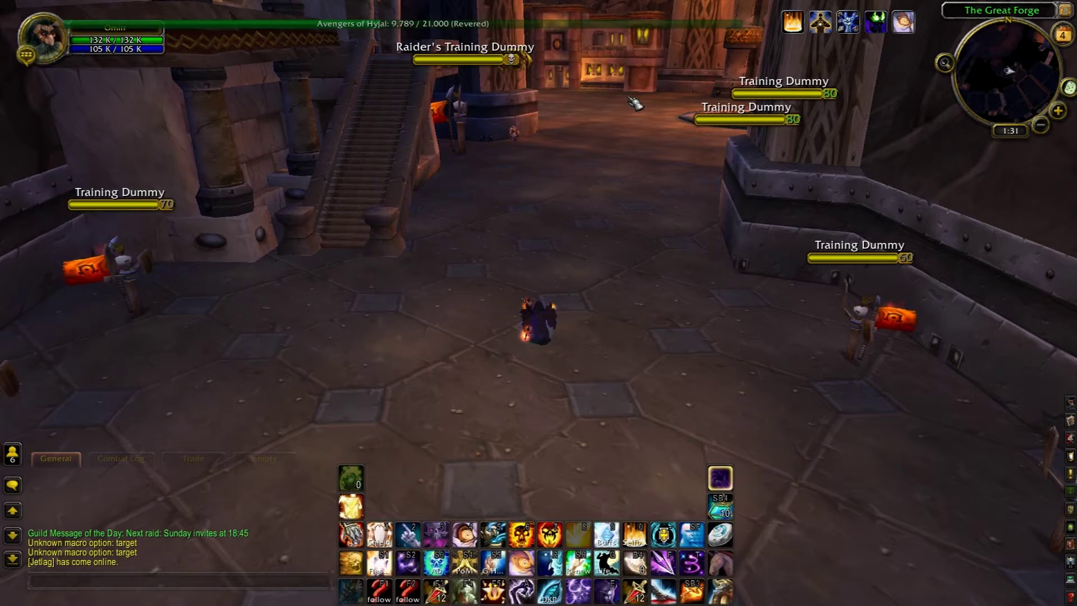
# Reopen the Addon Control Panel with /acp and enable ButtonFacade, ButtonFacade Vista and Chatter
pyautogui.press('Return')
pyautogui.write('/Acp')
pyautogui.press('Return')
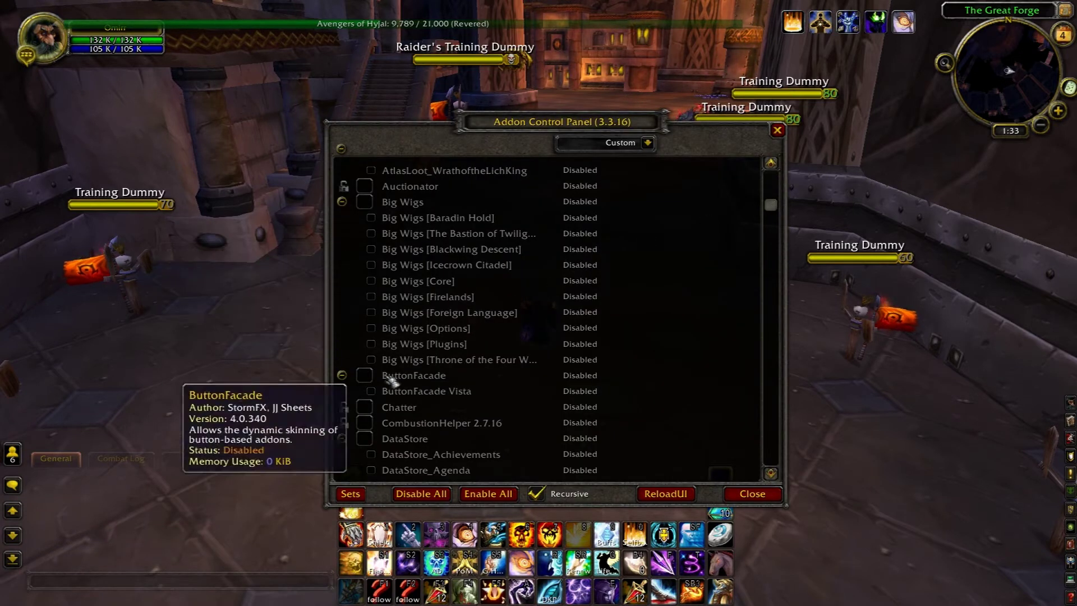
pyautogui.click(364, 375)
pyautogui.click(371, 392)
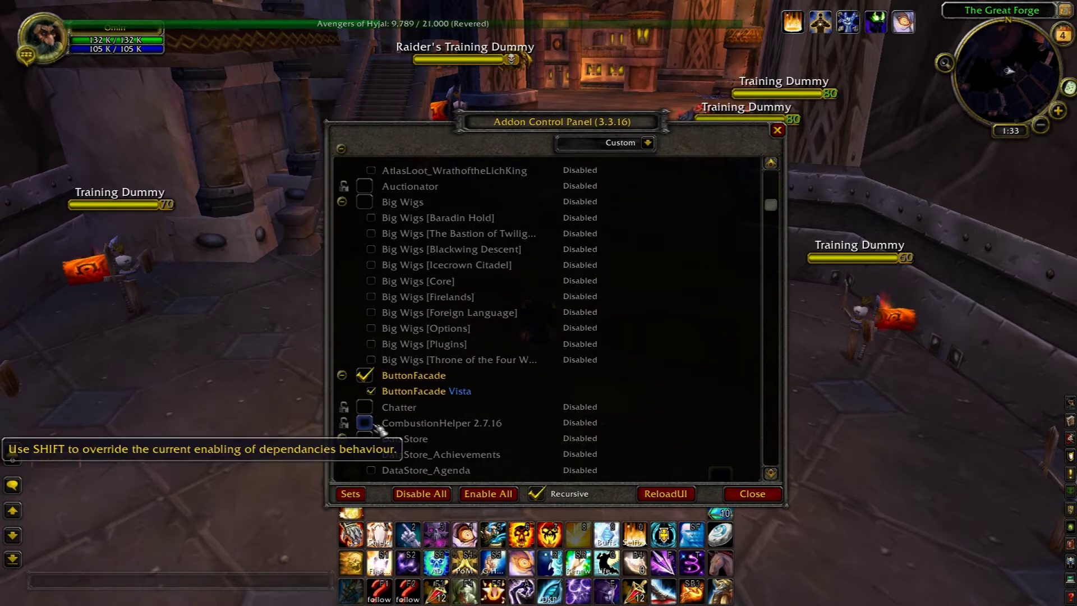
pyautogui.click(364, 407)
# Enable Titan Panel with its plugin modules in the addon list and reload the interface
pyautogui.moveTo(771, 205); pyautogui.dragTo(776, 422)
pyautogui.click(365, 344)
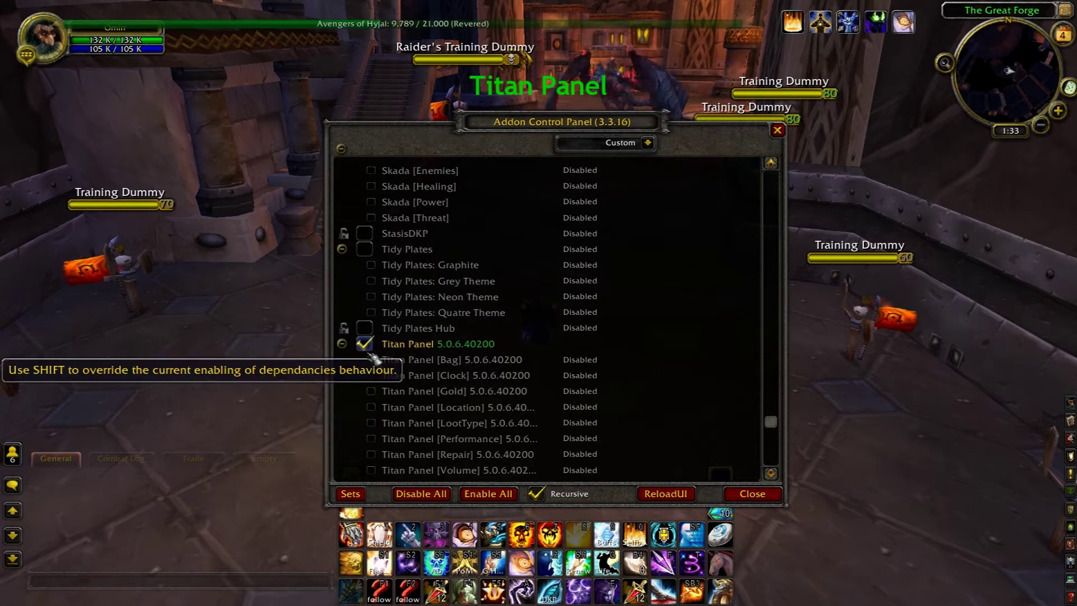
pyautogui.scroll(-4, 375, 314)
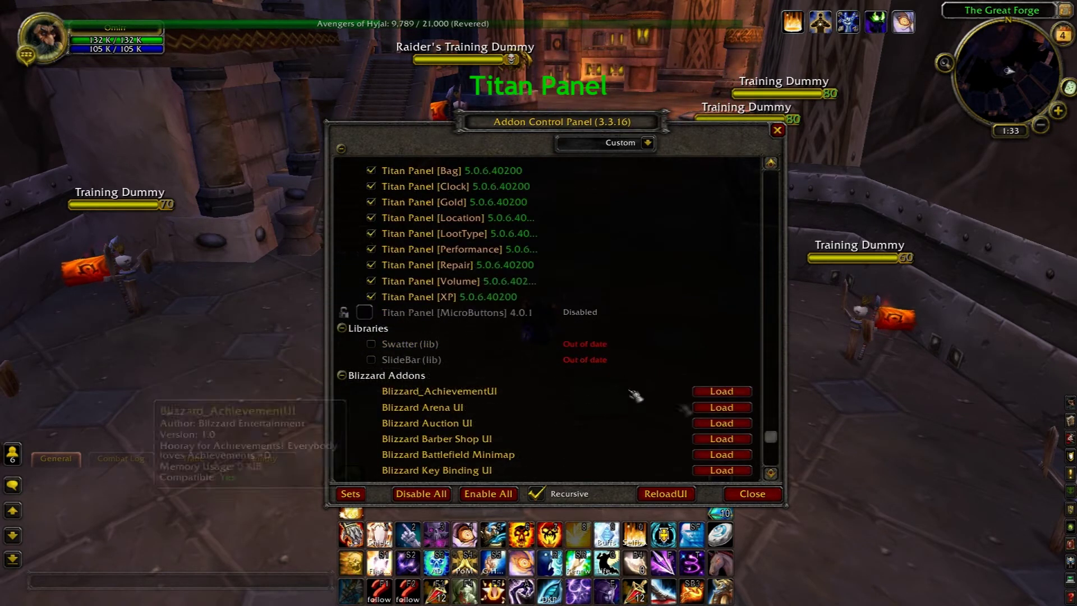
pyautogui.click(666, 494)
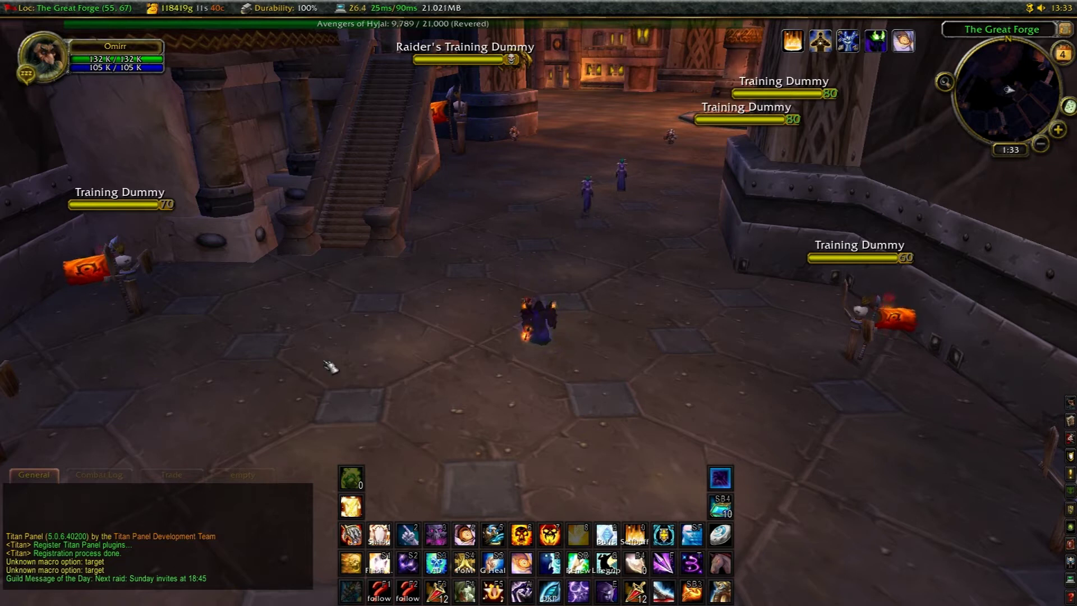
# Force a garbage collection from Titan Panel's performance readout and open the options of the durability readout
pyautogui.click(453, 13)
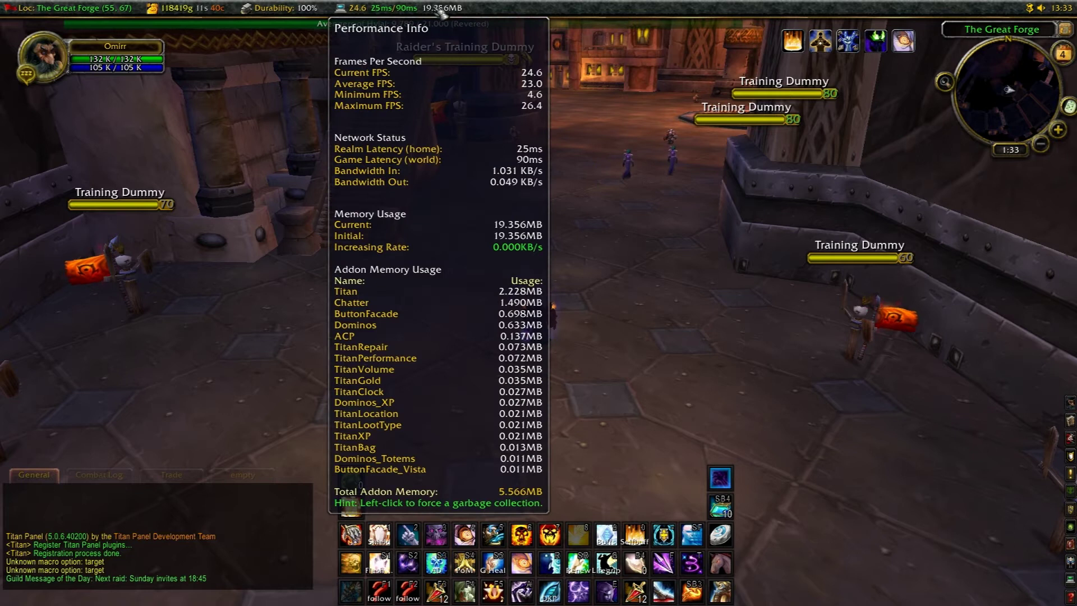
pyautogui.rightClick(283, 8)
pyautogui.moveTo(318, 67)
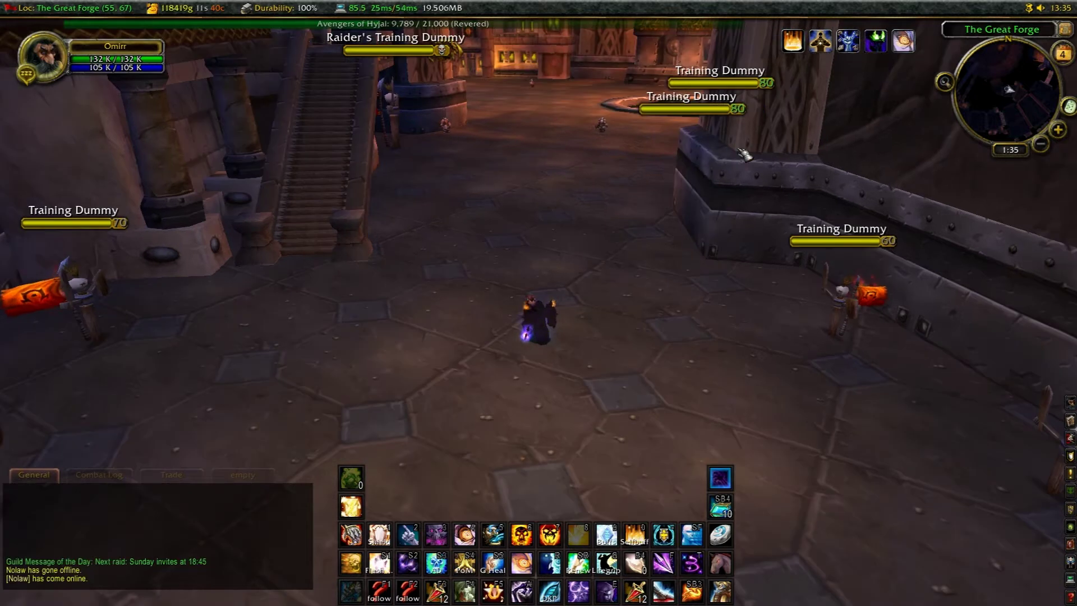
# Open the Addon Control Panel with /acp, enable the Quartz cast bar addon, and reload the interface
pyautogui.press('Return')
pyautogui.write('/acp')
pyautogui.press('Return')
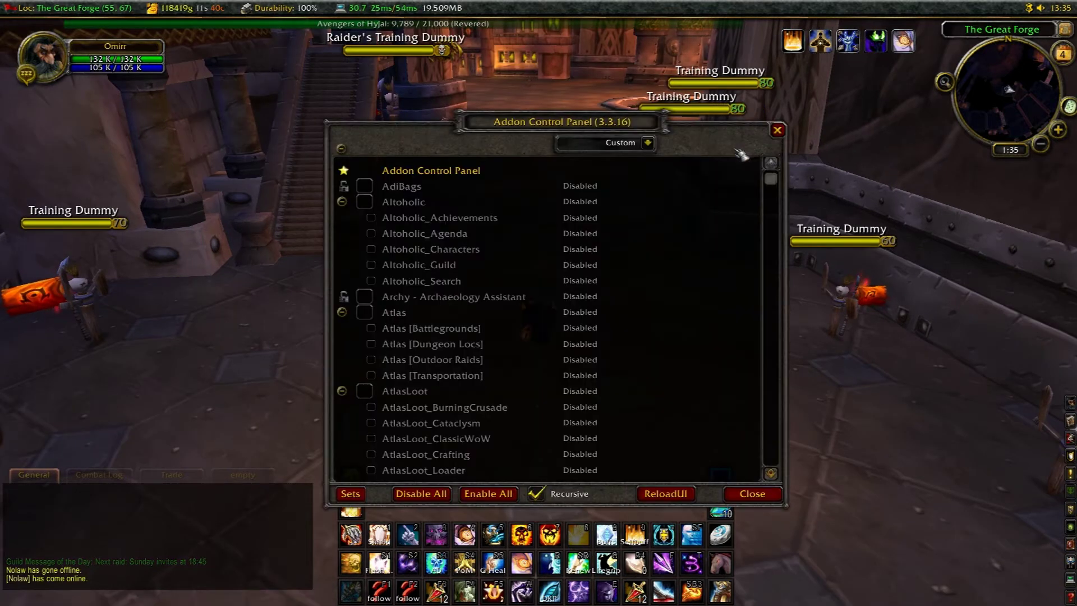
pyautogui.scroll(-20, 620, 260)
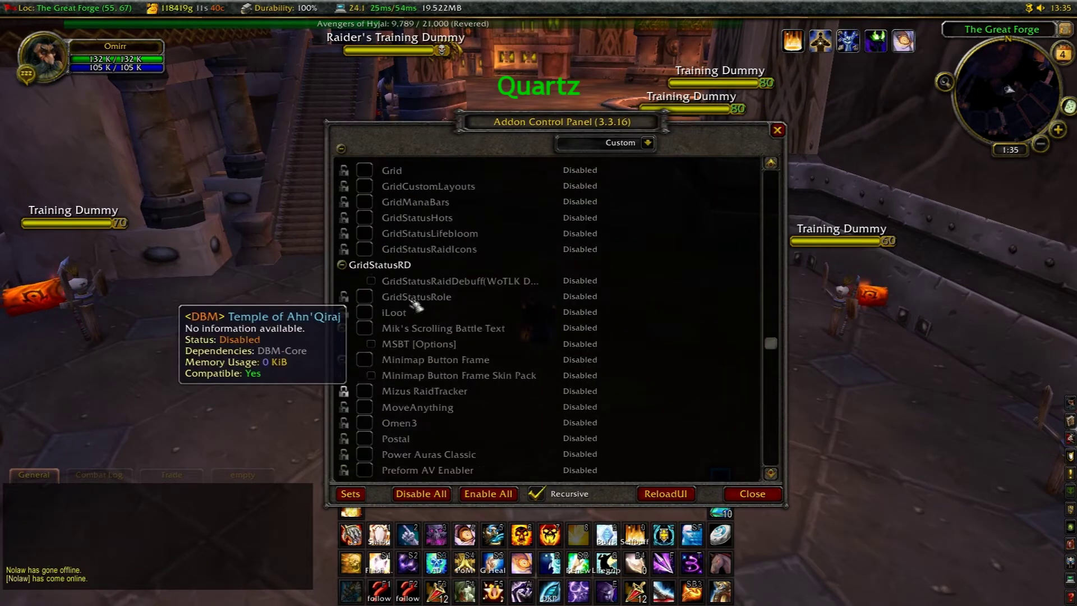
pyautogui.scroll(-15, 415, 304)
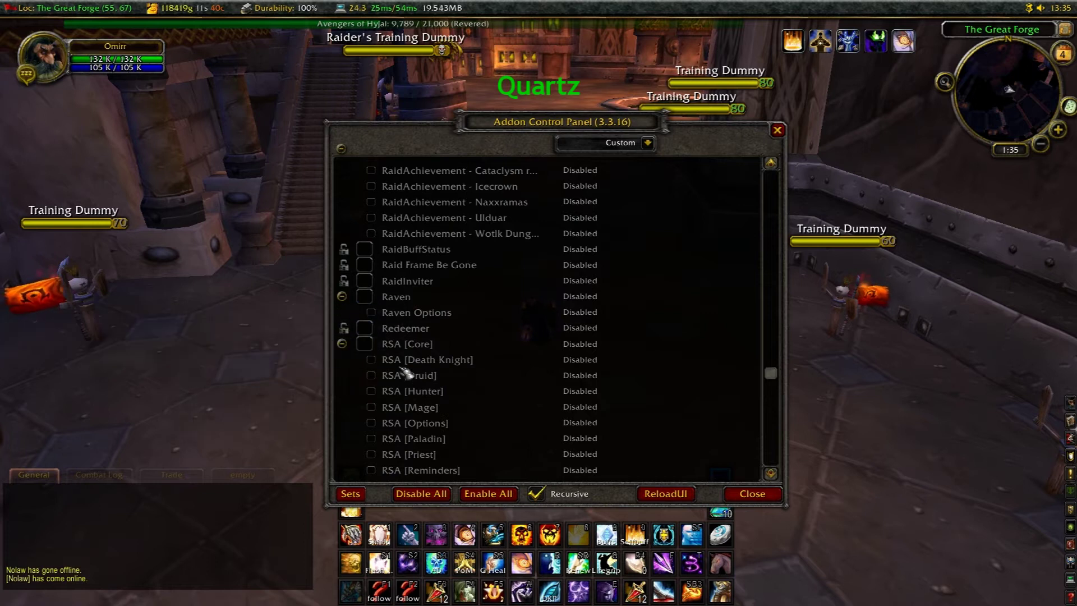
pyautogui.scroll(4, 406, 373)
pyautogui.click(364, 296)
pyautogui.click(666, 494)
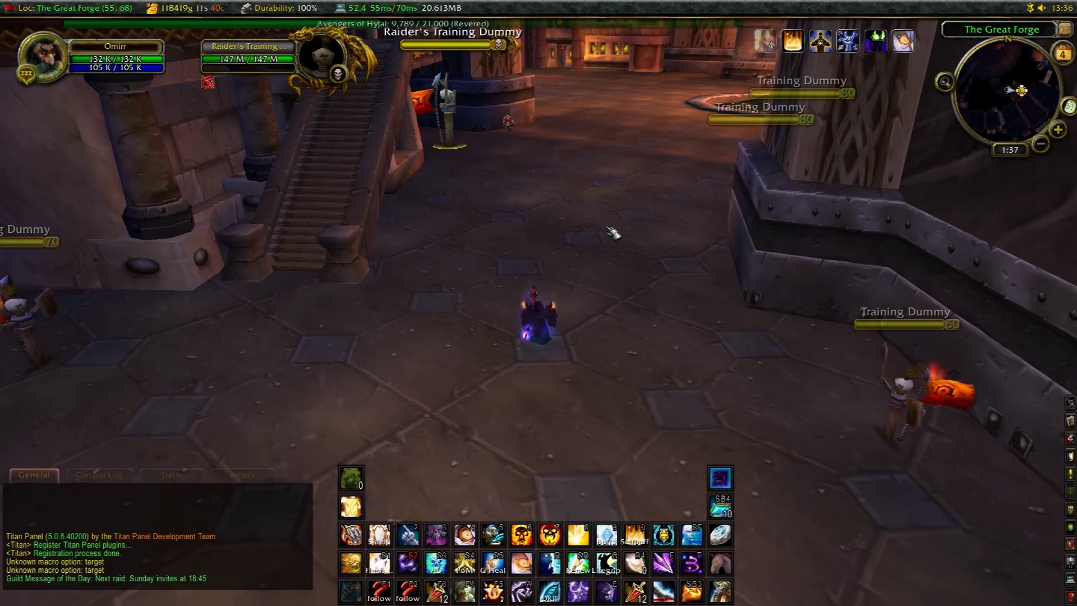
# Approach the Raider's Training Dummy, cast Mind Flay on it, and open the Quartz settings with /quartz
pyautogui.press('w')
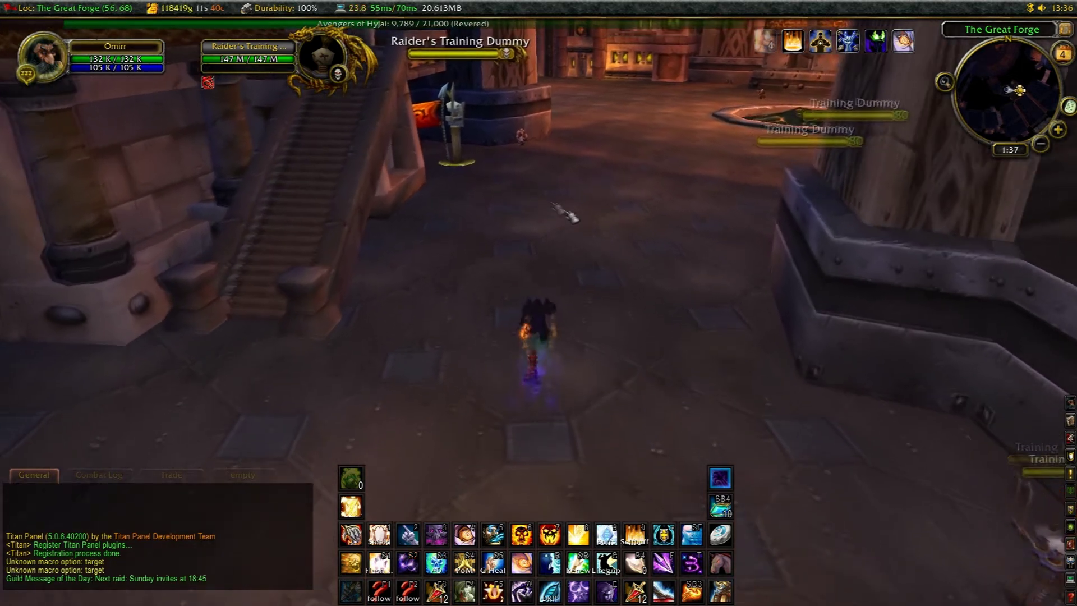
pyautogui.write('5/q')
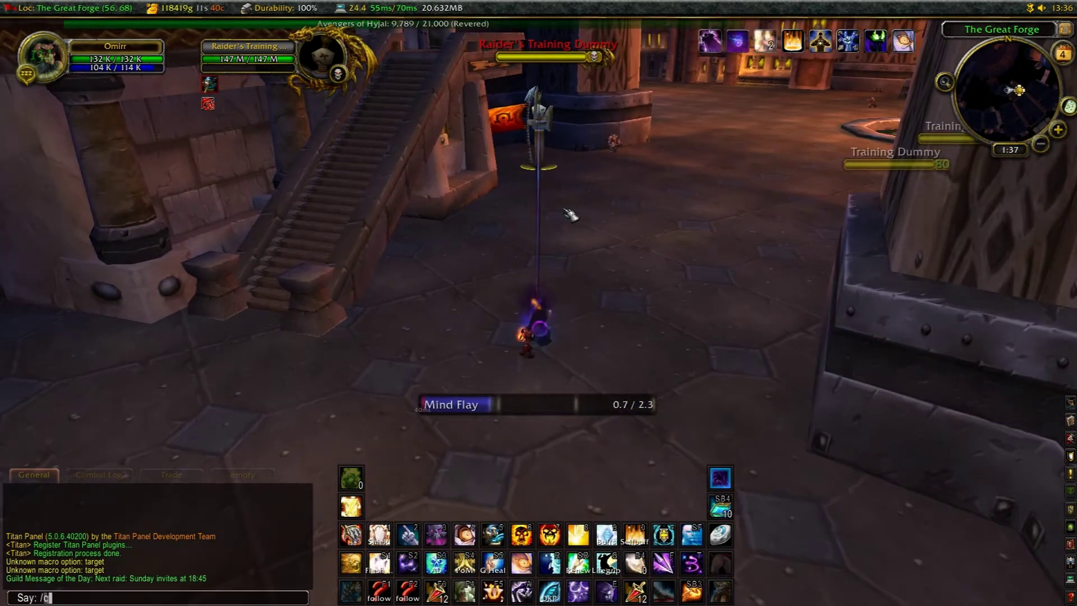
pyautogui.write('uartz')
pyautogui.press('Return')
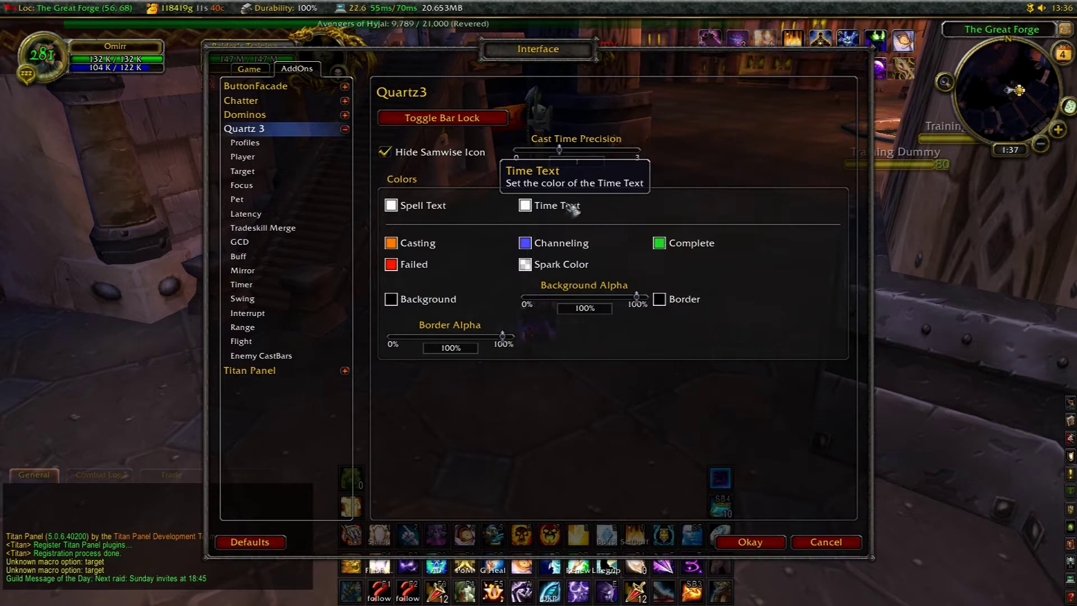
# Unlock the Quartz bars for positioning, lock them again, and accept the interface options
pyautogui.click(443, 118)
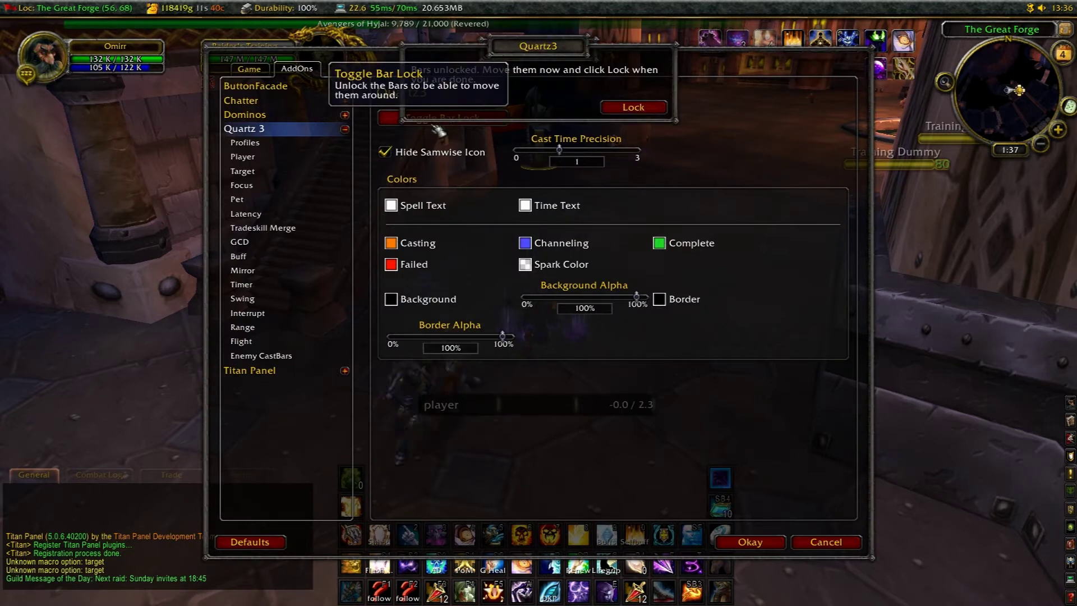
pyautogui.click(624, 108)
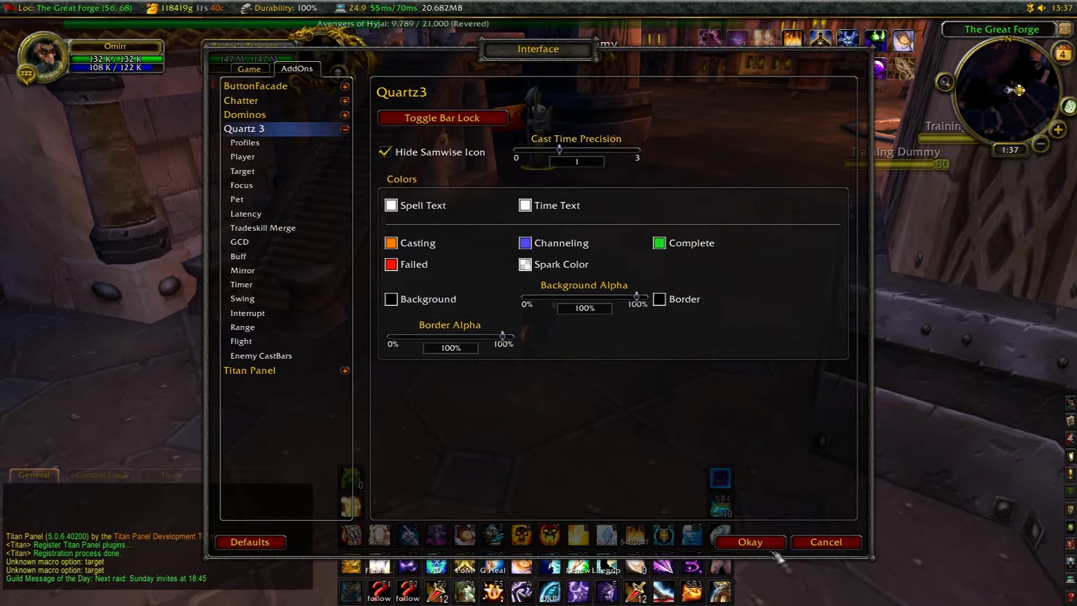
pyautogui.click(748, 542)
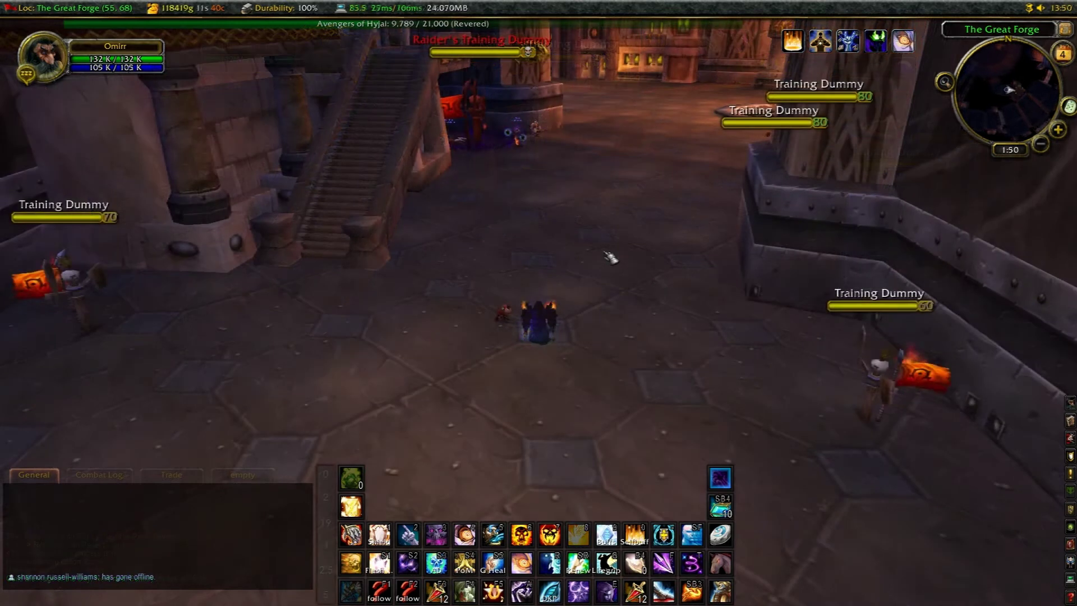
# Open the ForteXorcist options with /fx and rename the Spelltimer spell timer as Dots
pyautogui.press('Return')
pyautogui.write('/fx')
pyautogui.press('Return')
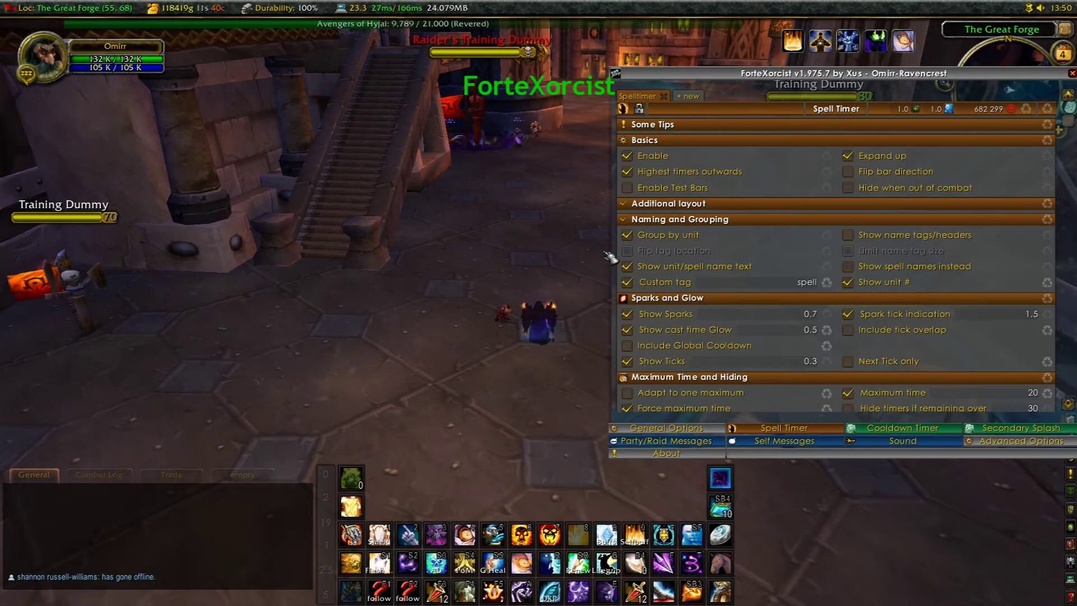
pyautogui.scroll(3, 645, 272)
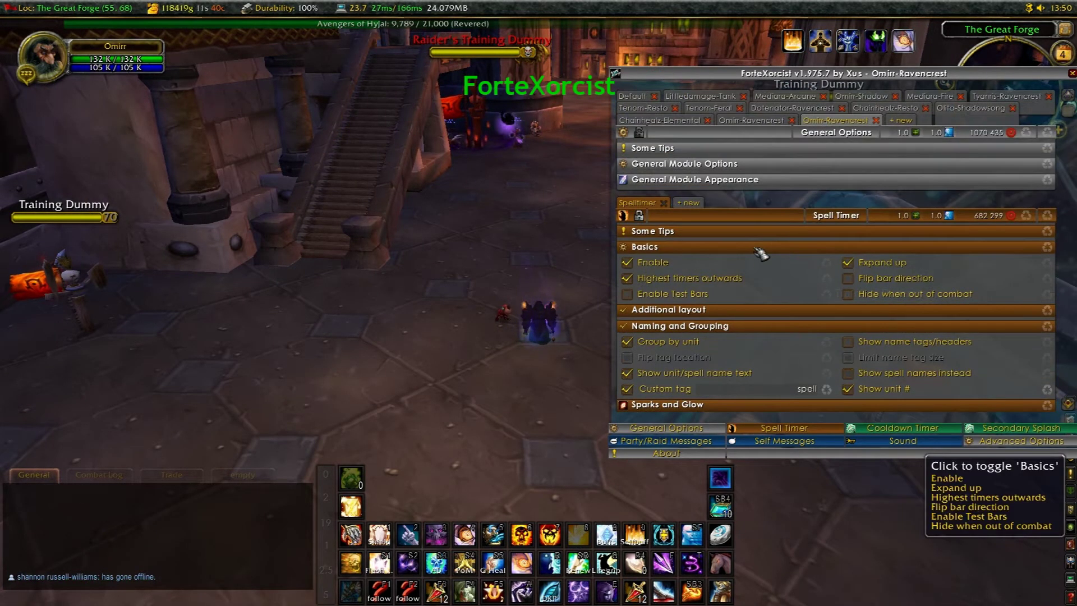
pyautogui.click(645, 203)
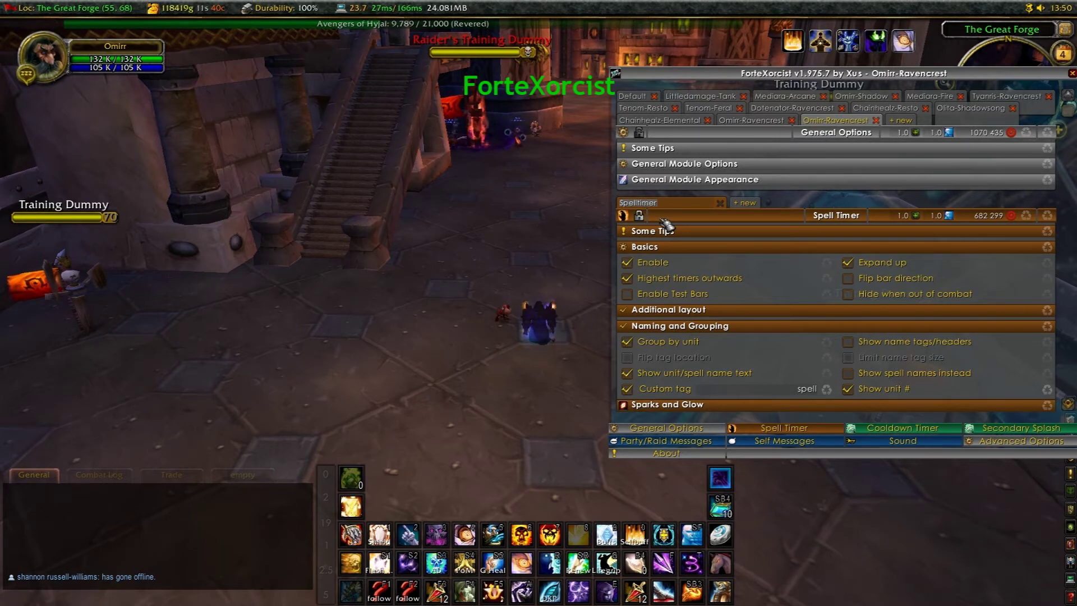
pyautogui.write('Dots')
pyautogui.press('Return')
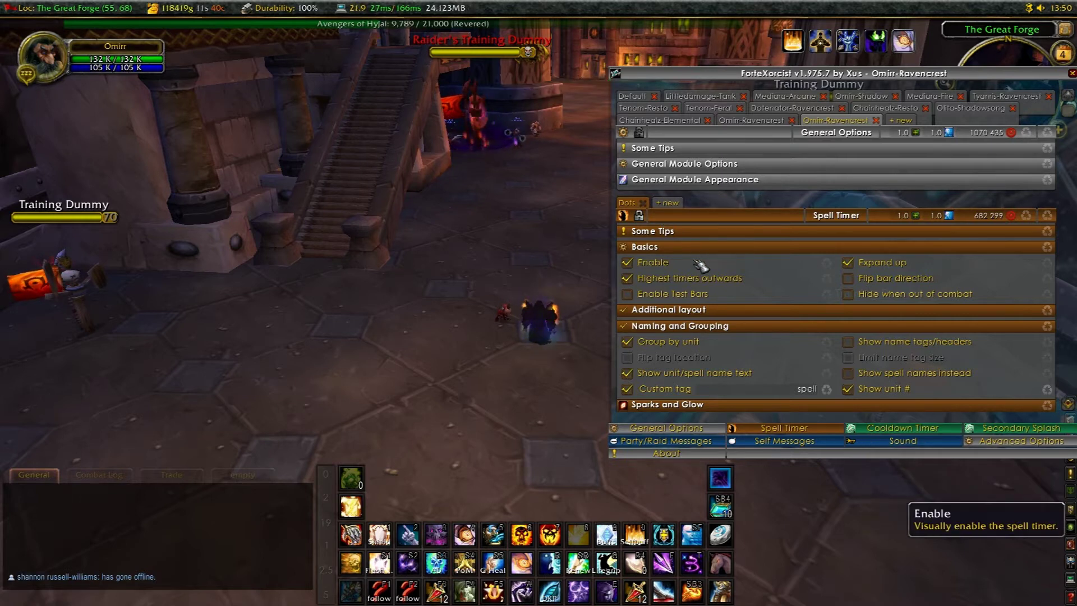
# Enable test bars for the Dots spell timer and look through its settings down to the frame sizing options
pyautogui.scroll(-3, 729, 303)
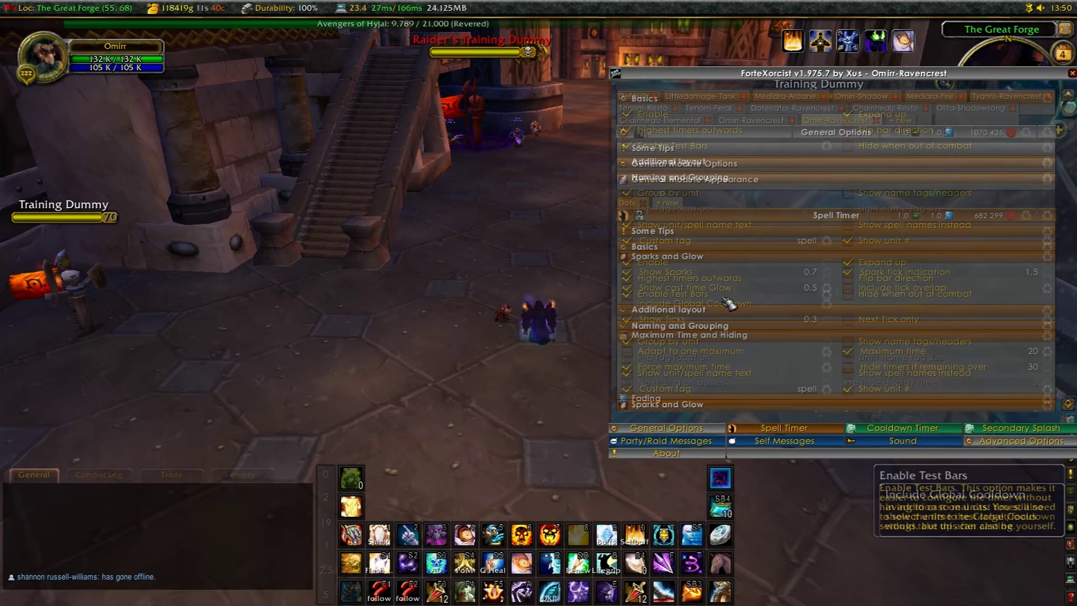
pyautogui.scroll(-5, 729, 304)
pyautogui.scroll(6, 728, 303)
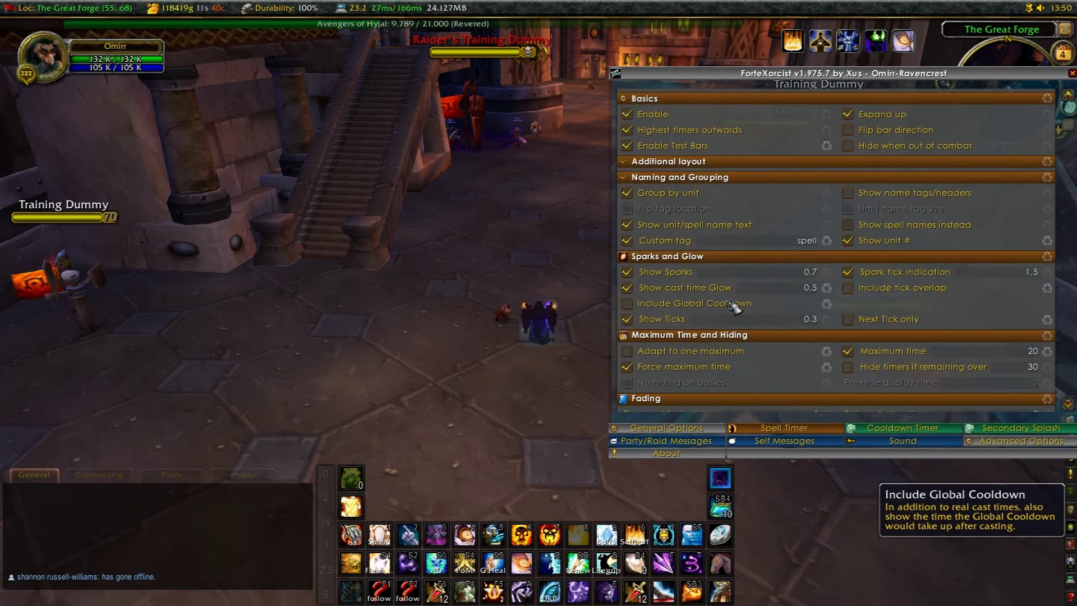
pyautogui.scroll(-11, 761, 318)
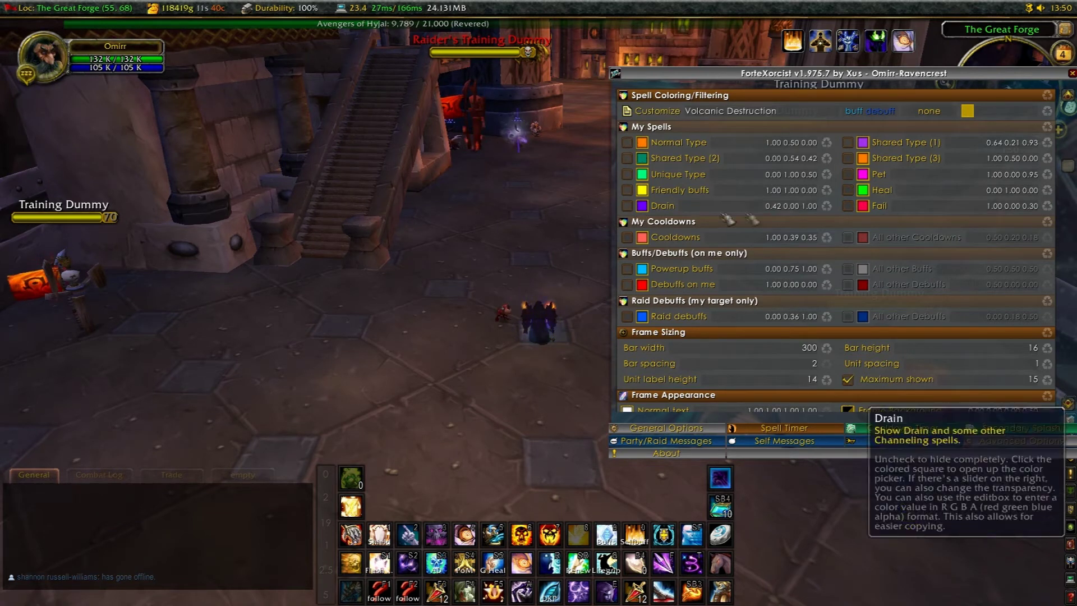
# In Spell Coloring/Filtering, set the customized spell to Vampiric Touch with the "by me (rest)" type
pyautogui.scroll(3, 787, 179)
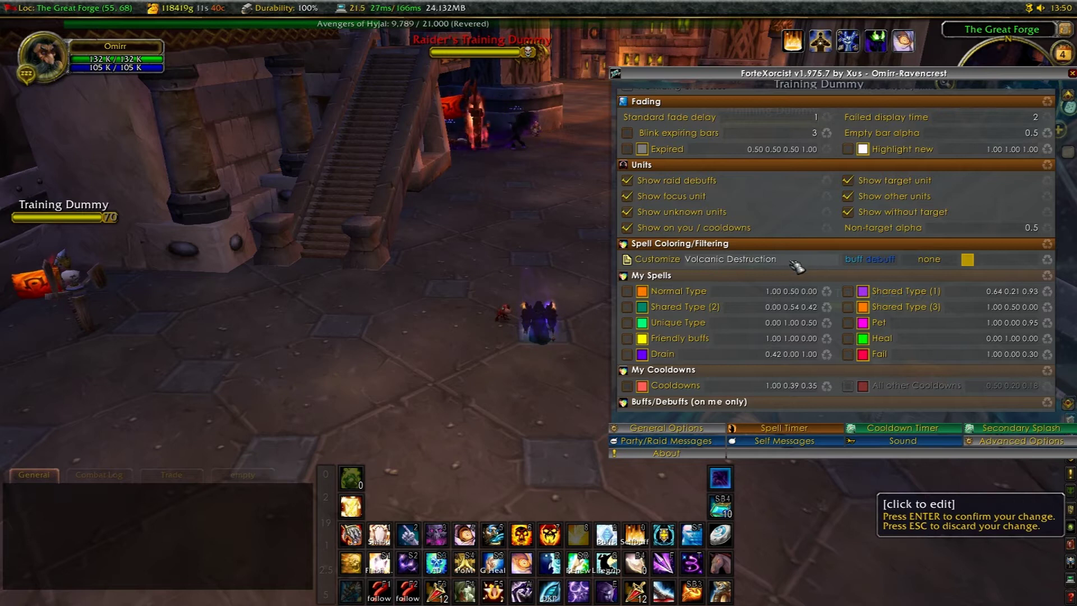
pyautogui.click(868, 260)
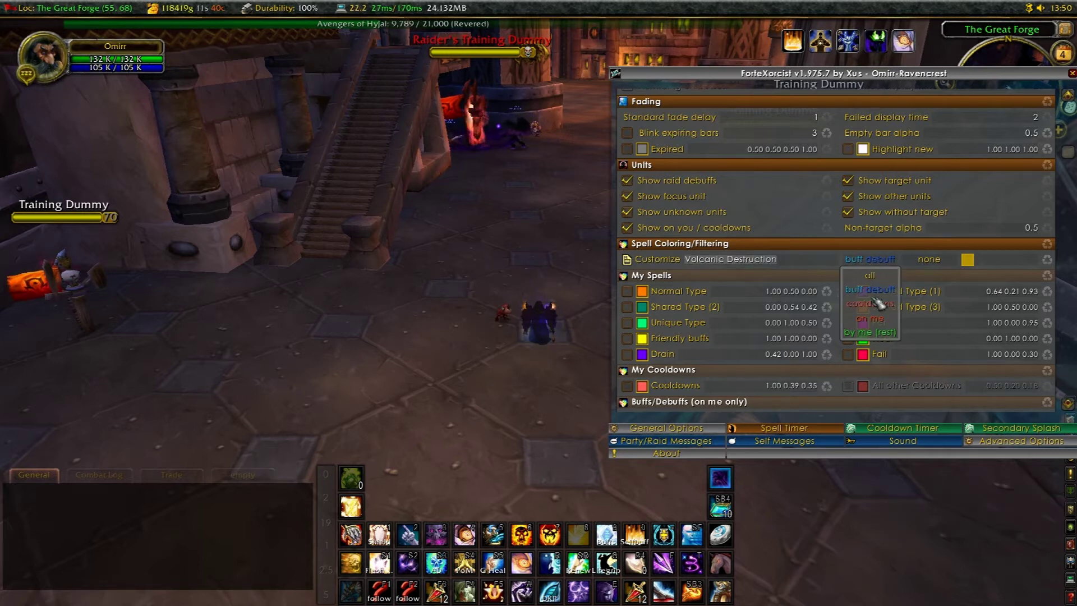
pyautogui.click(881, 332)
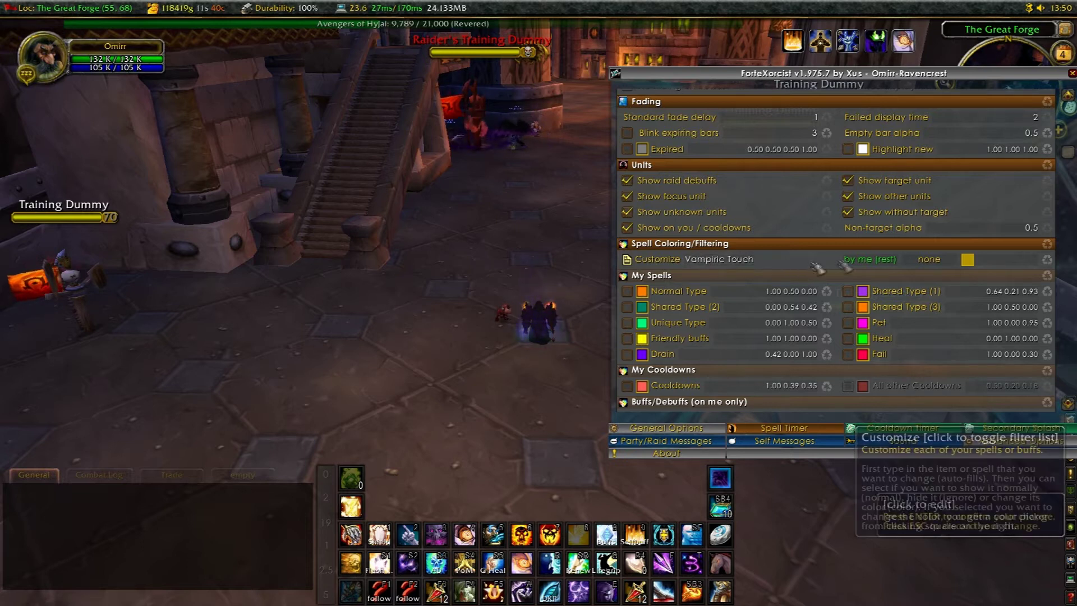
# Set the Vampiric Touch filter to show, and add Shadow Word: Pain as a "by me (rest)" spell set to show
pyautogui.click(928, 259)
pyautogui.click(934, 279)
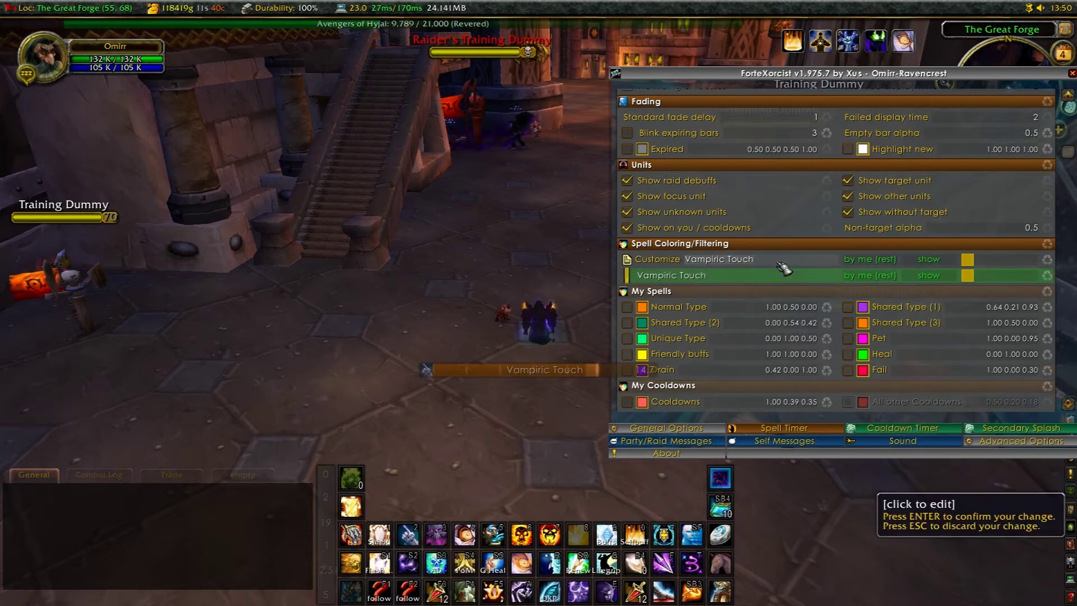
pyautogui.write('Swh')
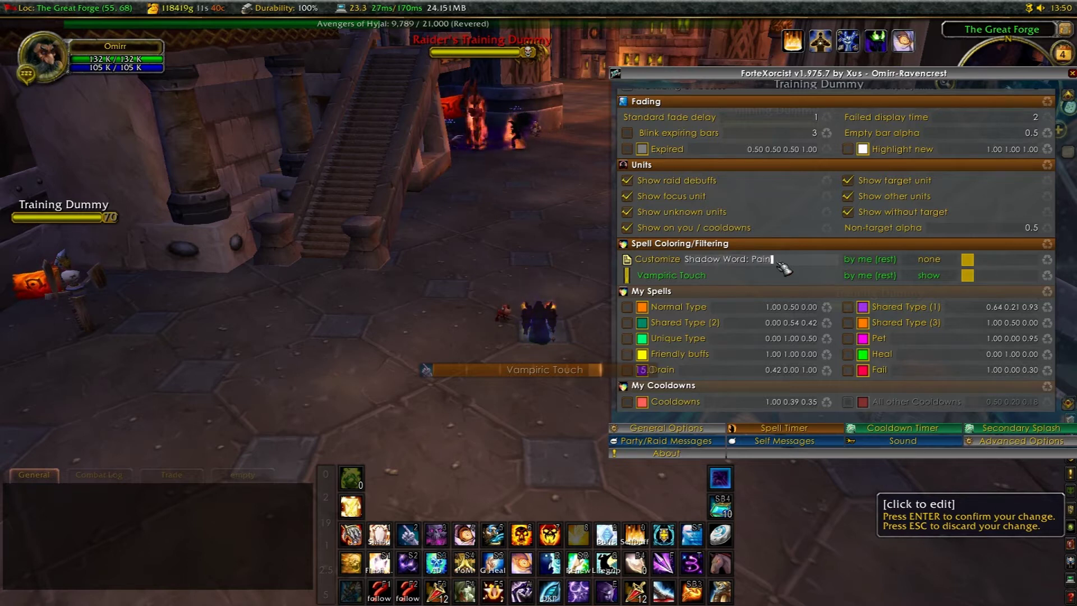
pyautogui.click(928, 275)
pyautogui.click(929, 290)
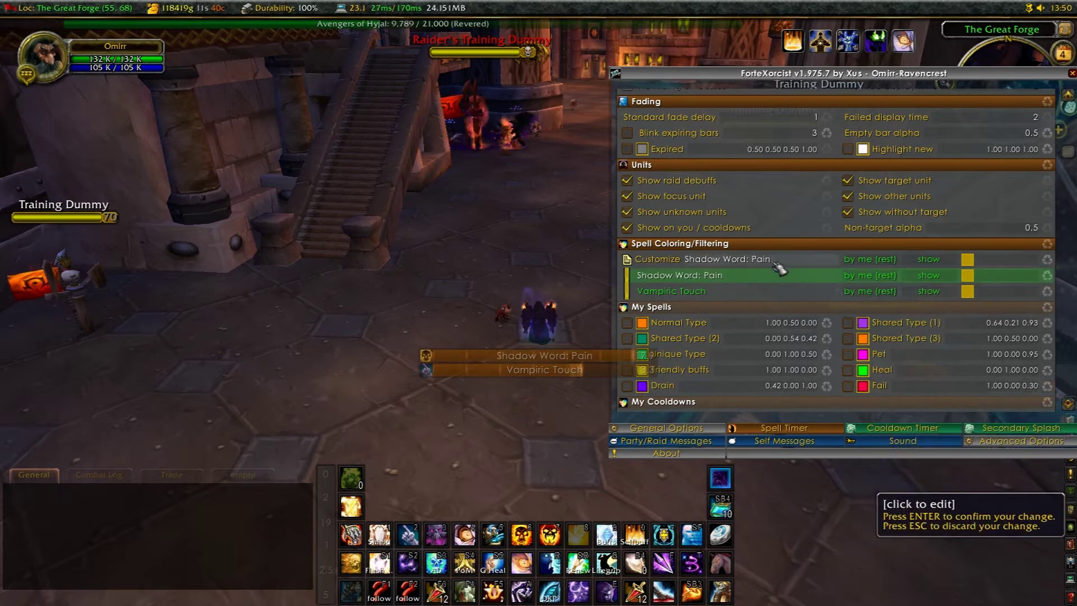
# Add Devouring Plague to the spell filter list as "by me (rest)" and set it to show
pyautogui.click(785, 262)
pyautogui.write('Devouring Plague')
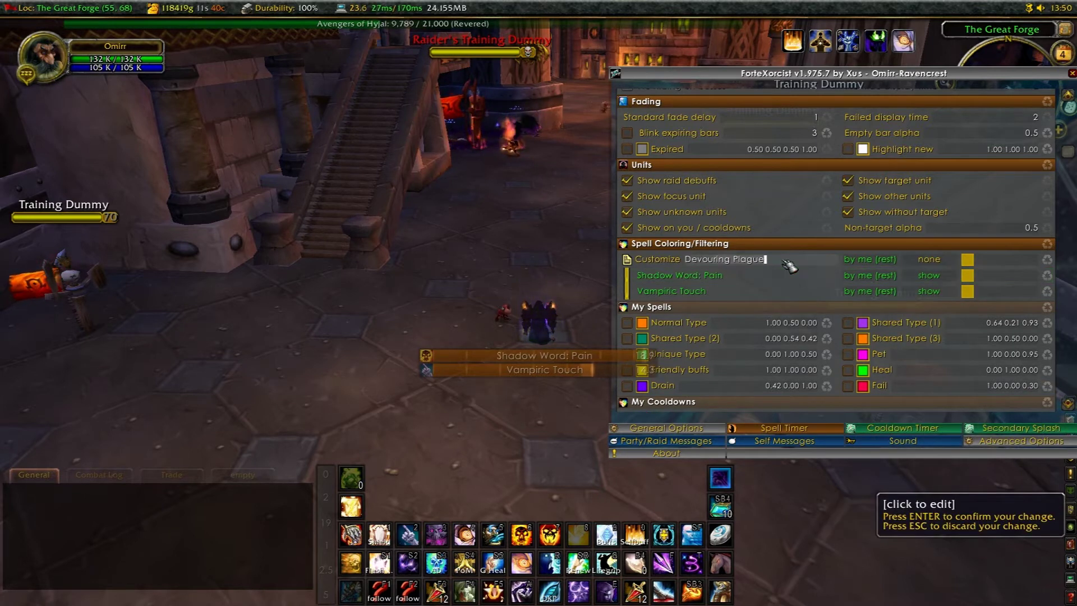
pyautogui.click(928, 275)
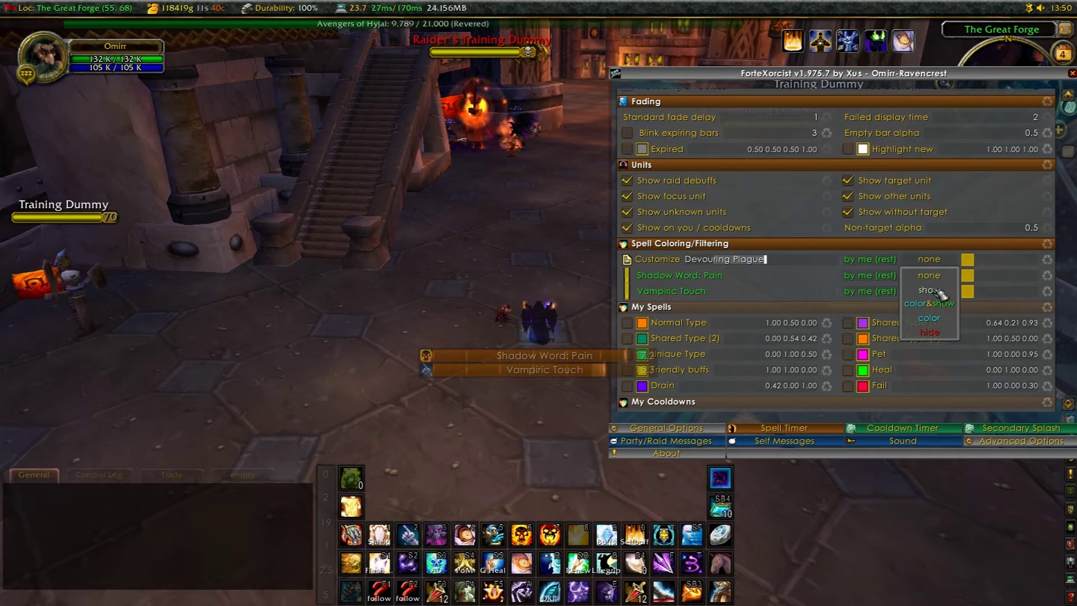
pyautogui.click(936, 292)
pyautogui.click(928, 319)
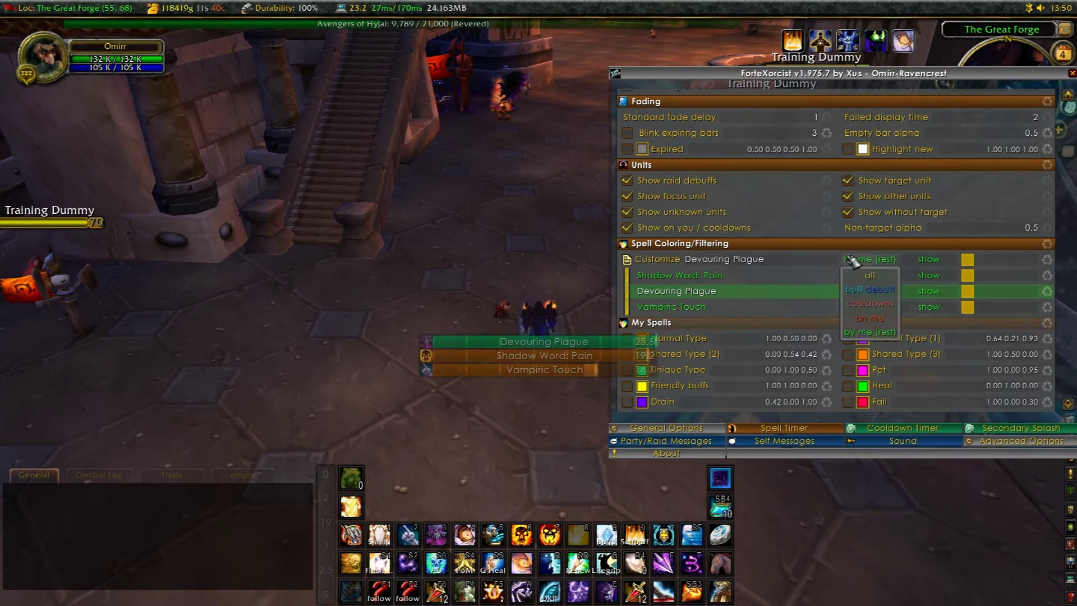
# Move the Dots timer frame down to just above the action bars and enable its test bars
pyautogui.scroll(10, 841, 270)
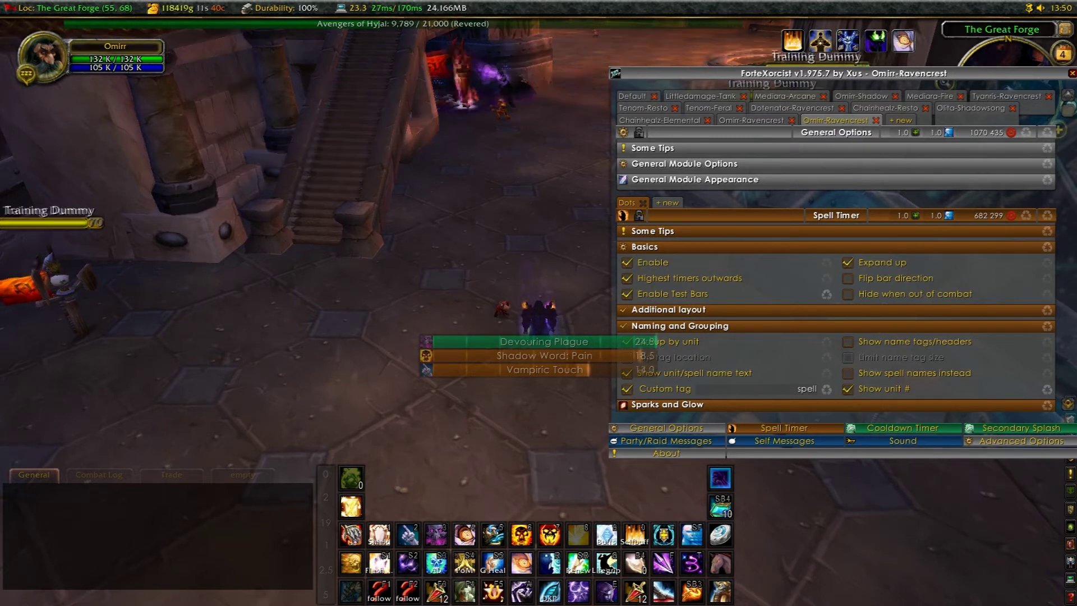
pyautogui.moveTo(547, 340); pyautogui.dragTo(480, 346)
pyautogui.click(511, 292)
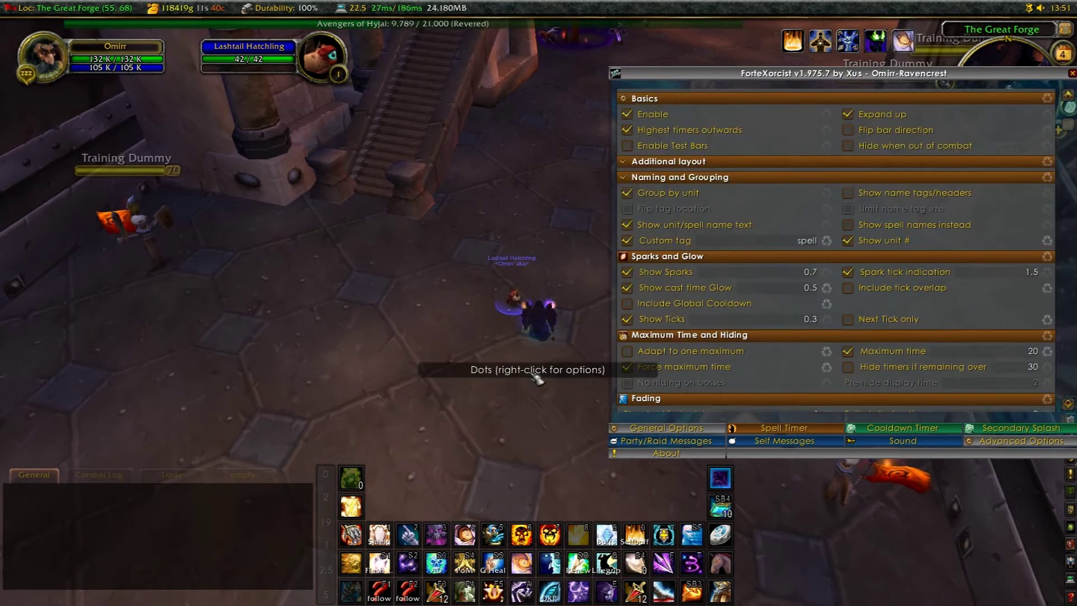
pyautogui.moveTo(535, 376); pyautogui.dragTo(536, 438)
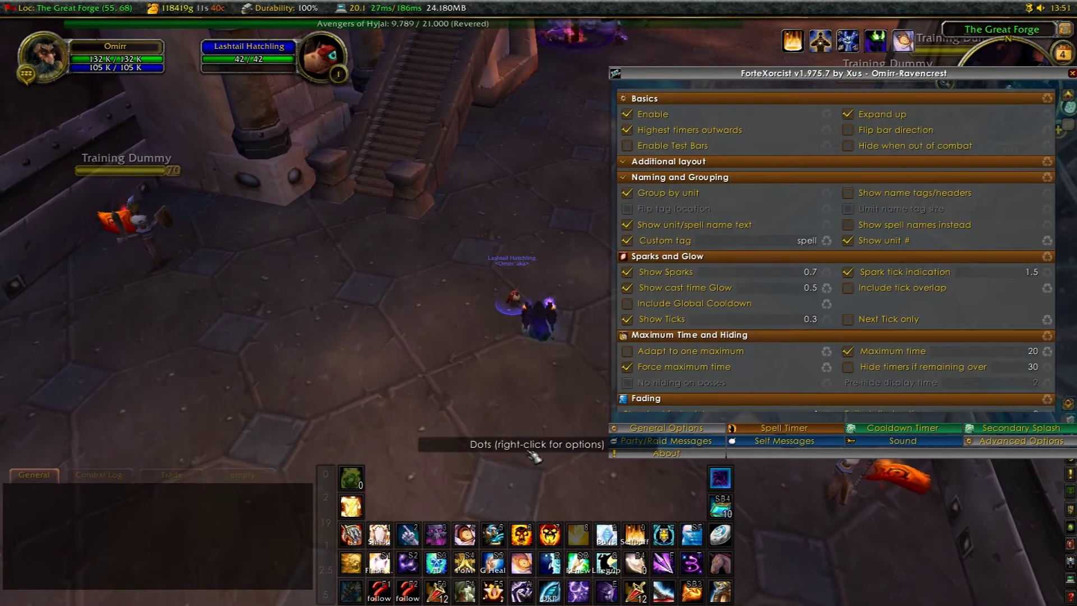
pyautogui.click(627, 146)
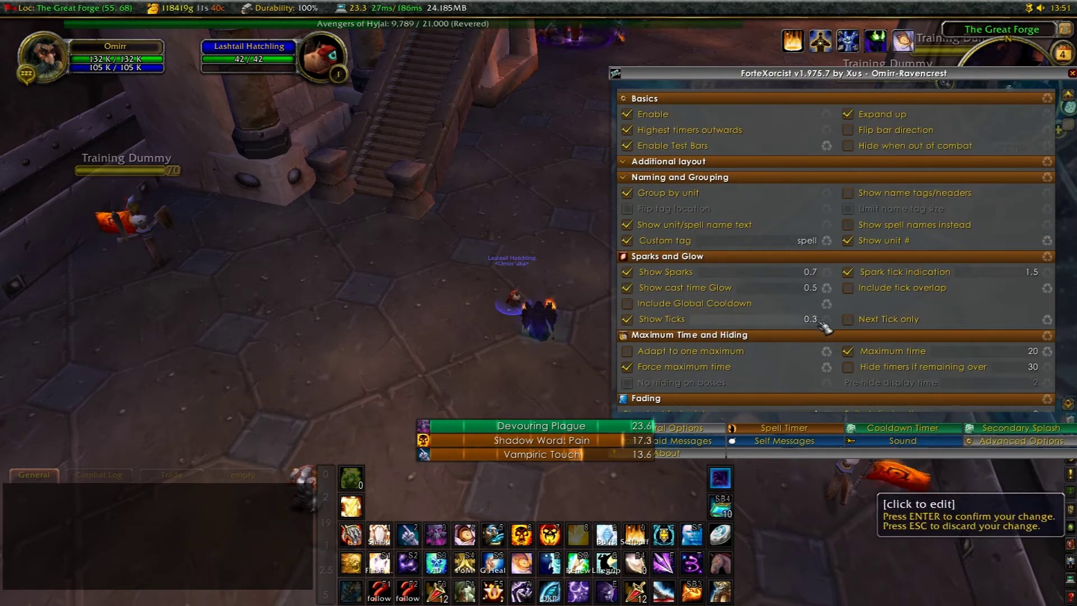
# Check the spark and tick settings of the Dots timer against the test bars, and disable the test bars
pyautogui.scroll(-4, 823, 323)
pyautogui.scroll(2, 823, 322)
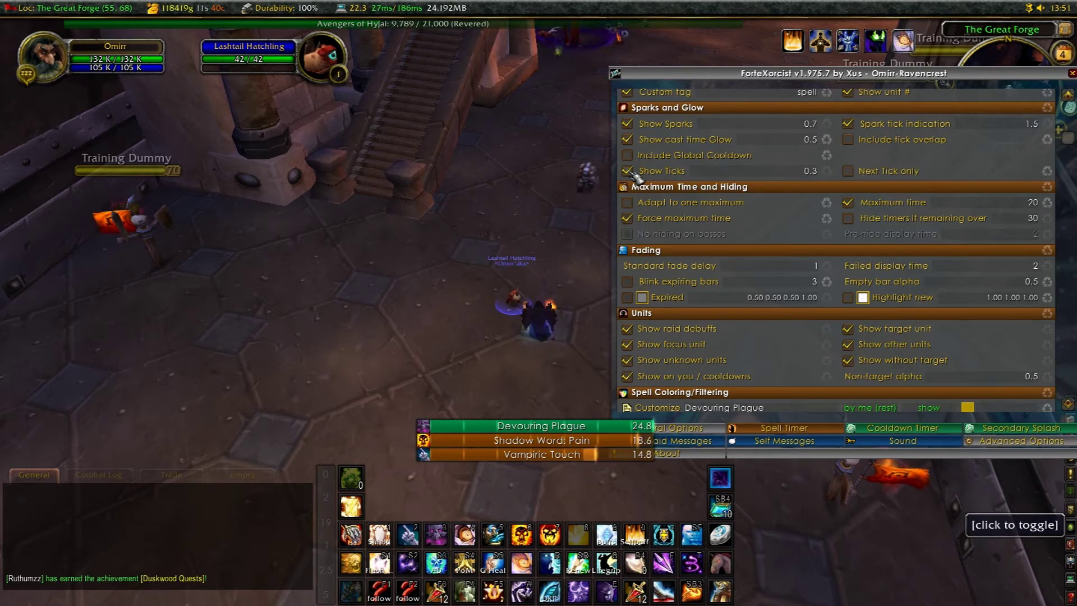
pyautogui.click(629, 124)
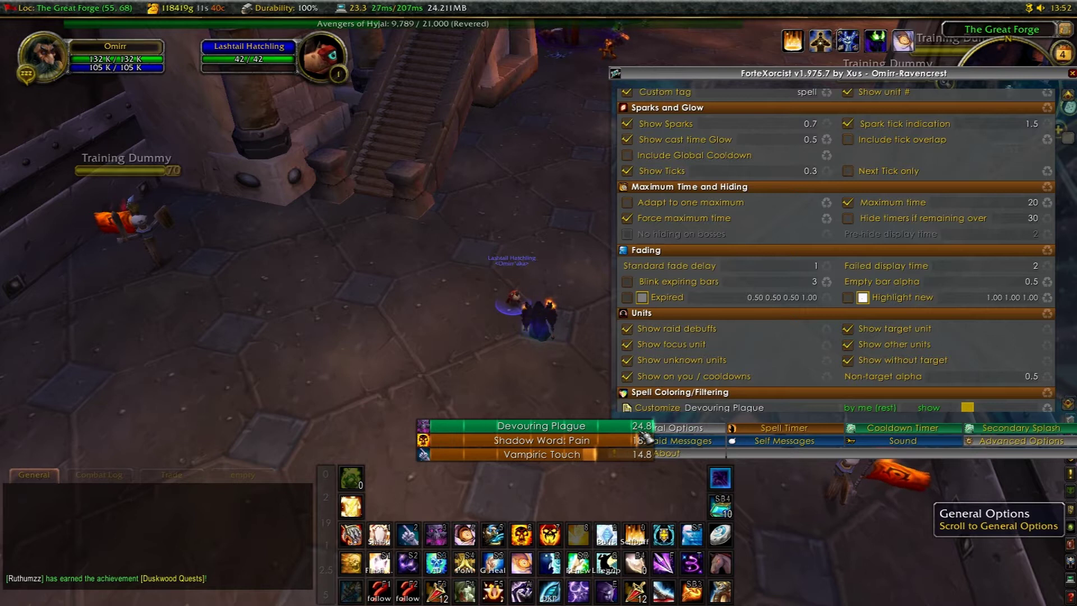
pyautogui.scroll(5, 639, 251)
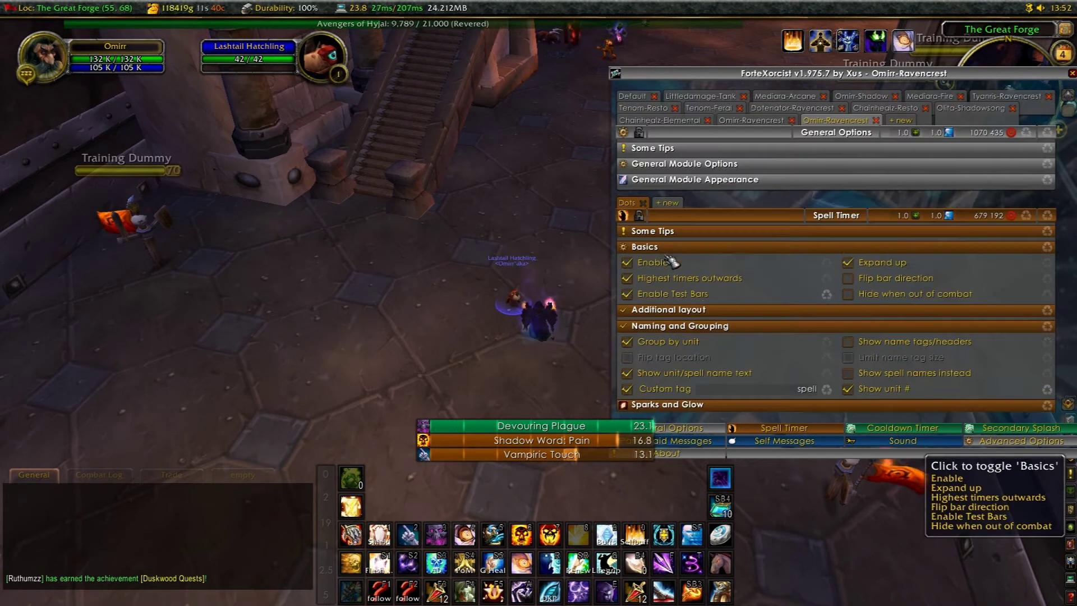
pyautogui.click(629, 295)
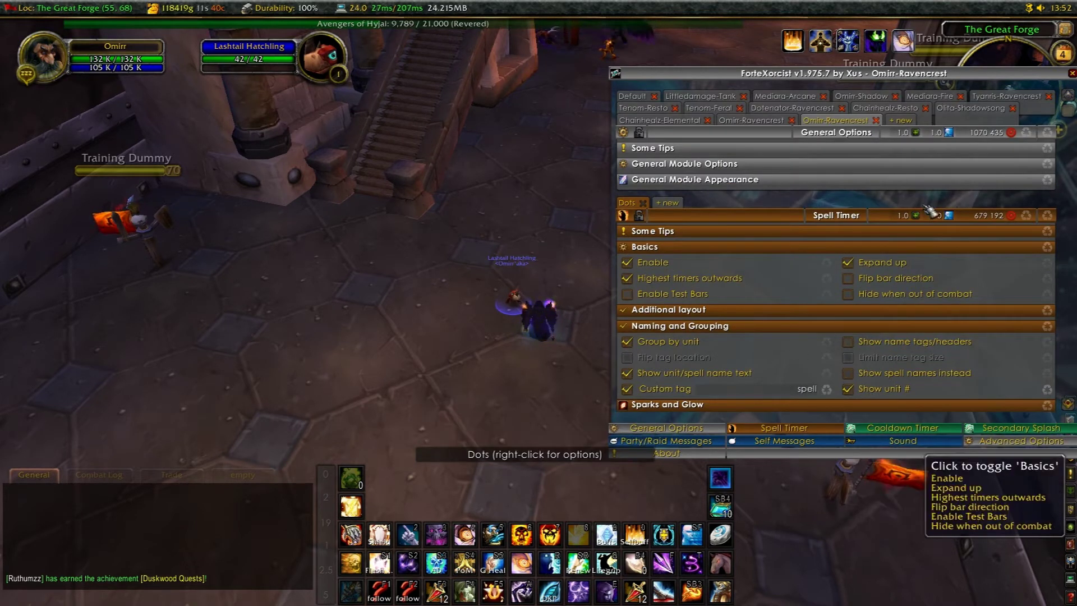
# Look through the Dots timer's spell filter, color, frame sizing and frame appearance settings, and close the options
pyautogui.scroll(-5, 874, 288)
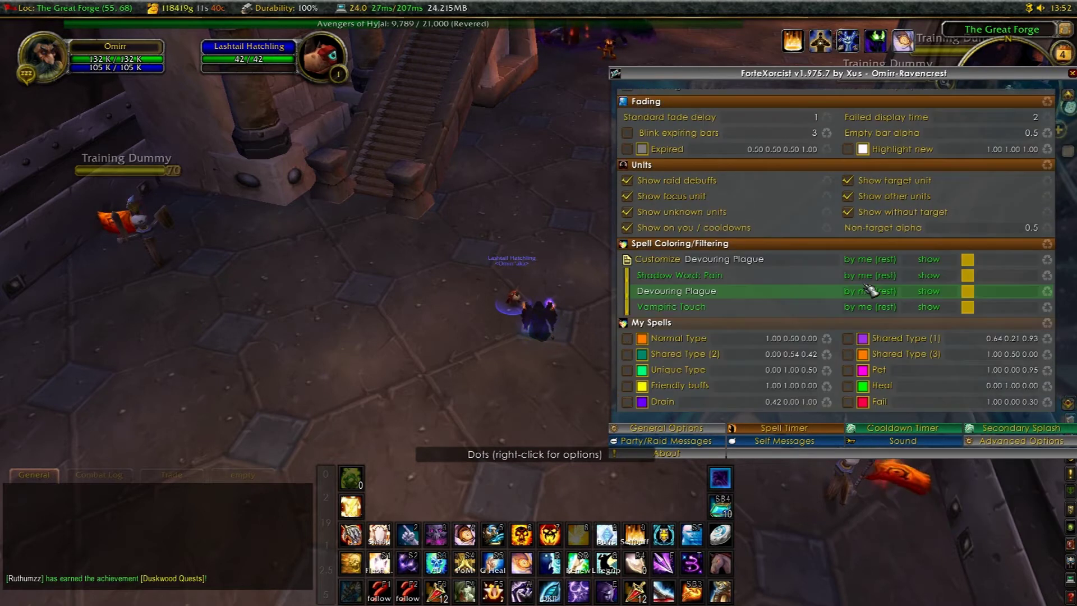
pyautogui.scroll(-5, 871, 289)
pyautogui.scroll(-6, 871, 288)
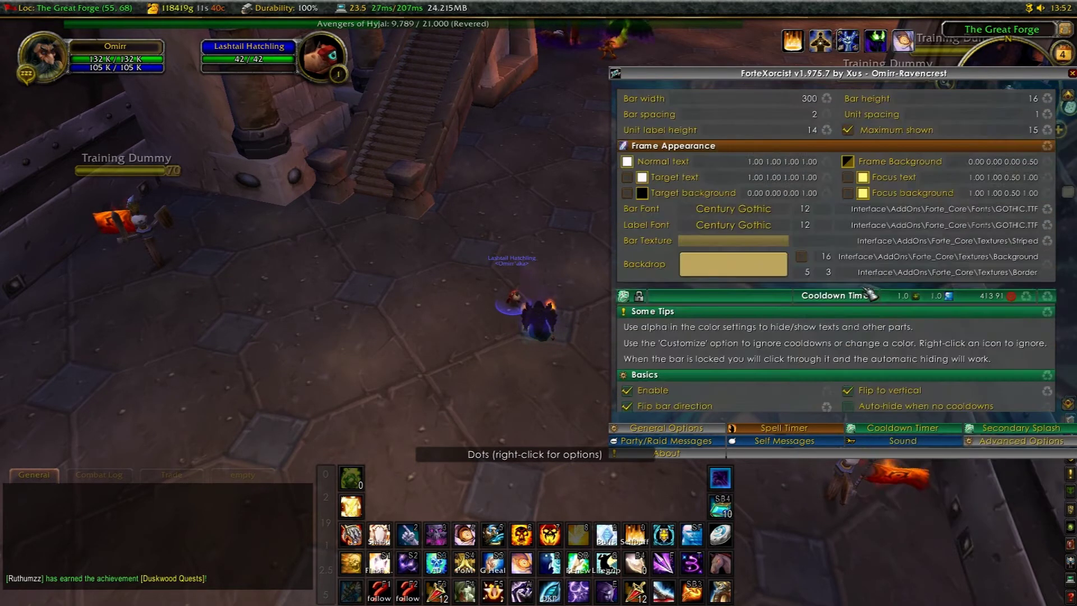
pyautogui.scroll(3, 870, 289)
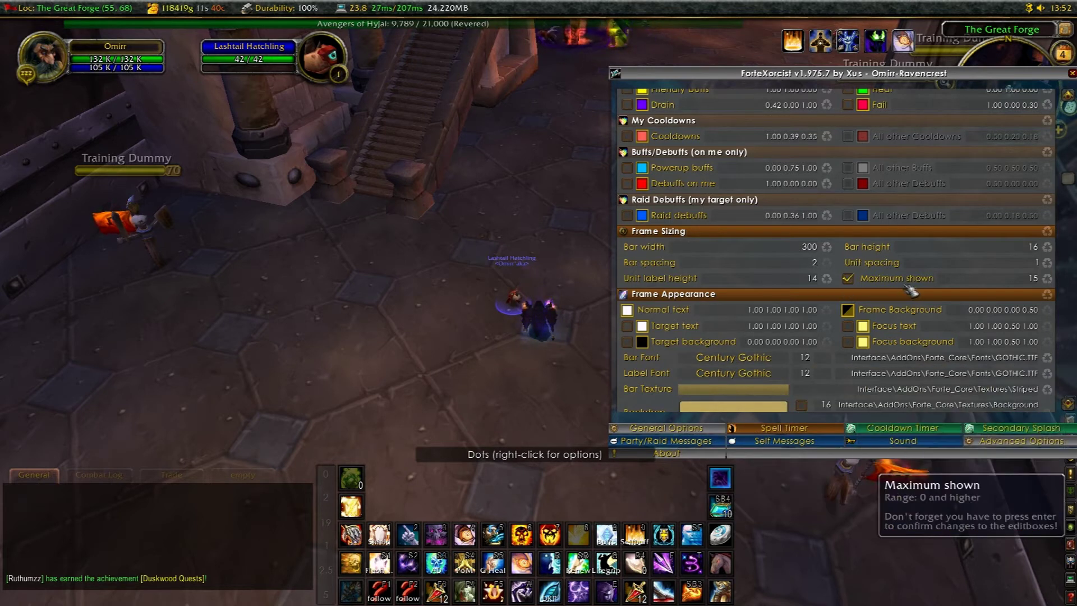
pyautogui.scroll(5, 964, 303)
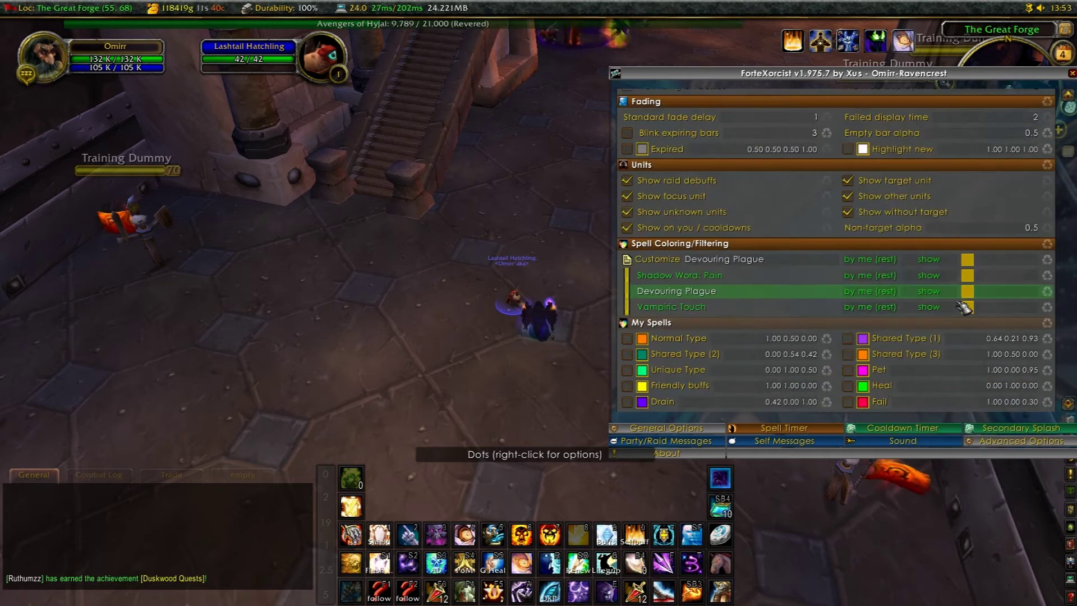
pyautogui.click(1071, 73)
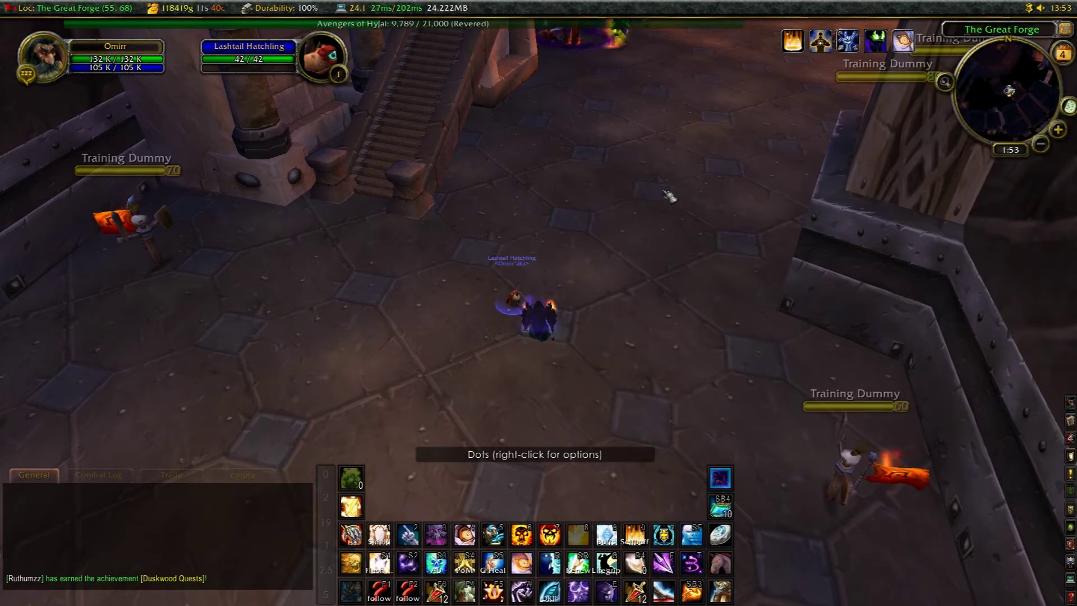
# Target a Training Dummy, and briefly open the Spell Timer options from the Dots frame
pyautogui.moveTo(663, 189); pyautogui.dragTo(603, 156)
pyautogui.rightClick(575, 154)
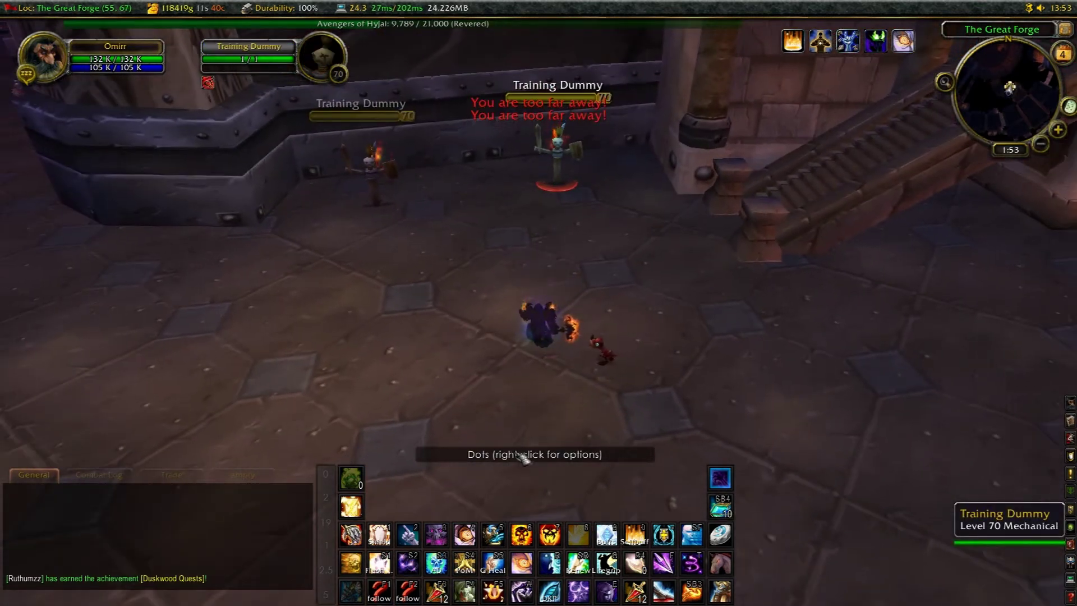
pyautogui.rightClick(521, 453)
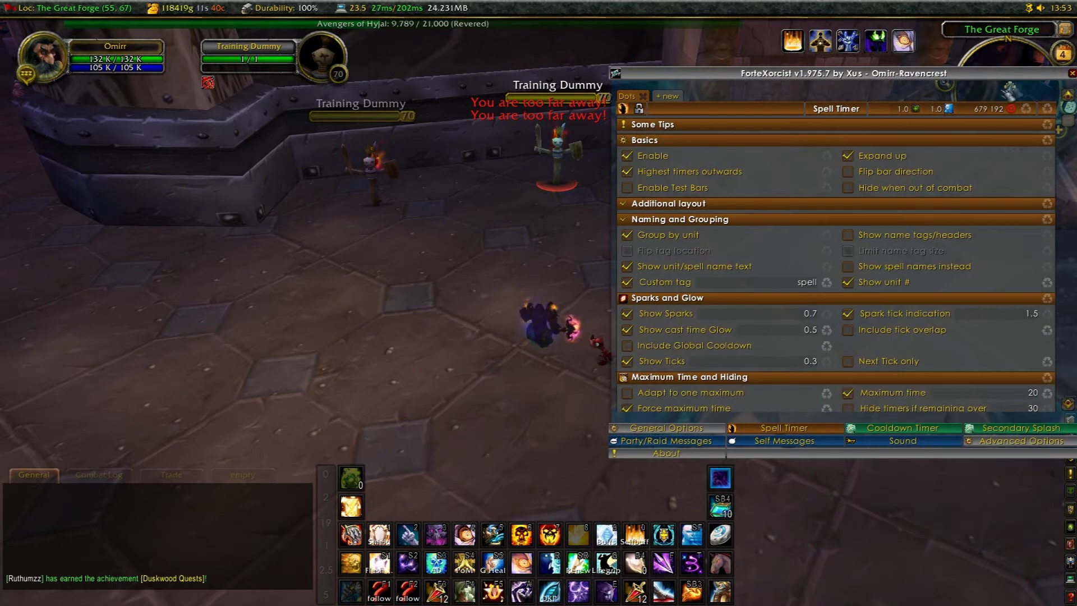
pyautogui.press('Escape')
# Cast Vampiric Touch, Devouring Plague, Shadow Word: Pain and Mind Flay on the Training Dummy to test the Dots timer
pyautogui.press('2')
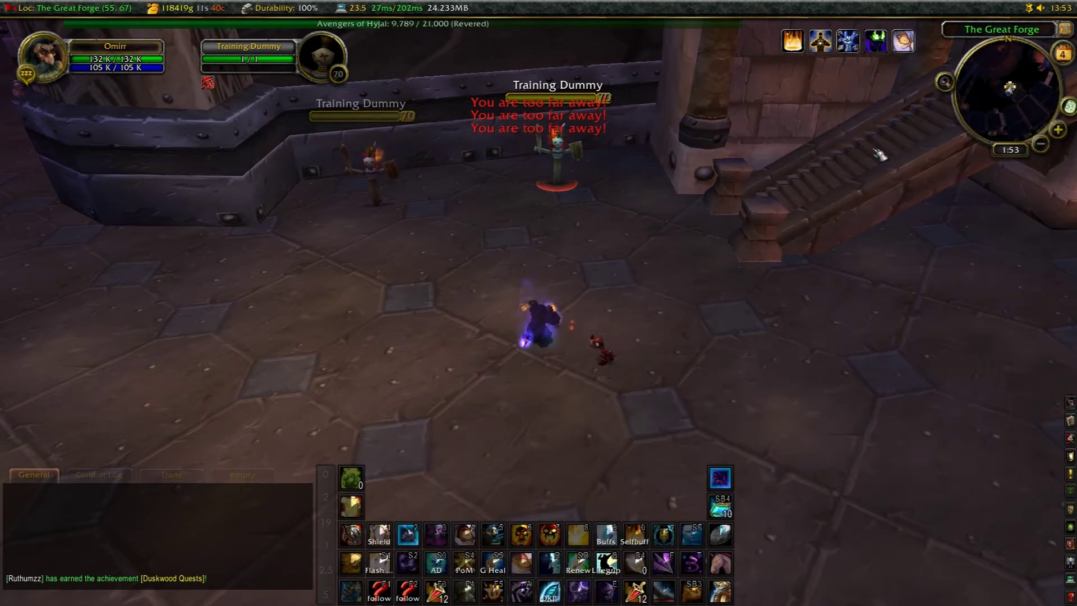
pyautogui.press('3')
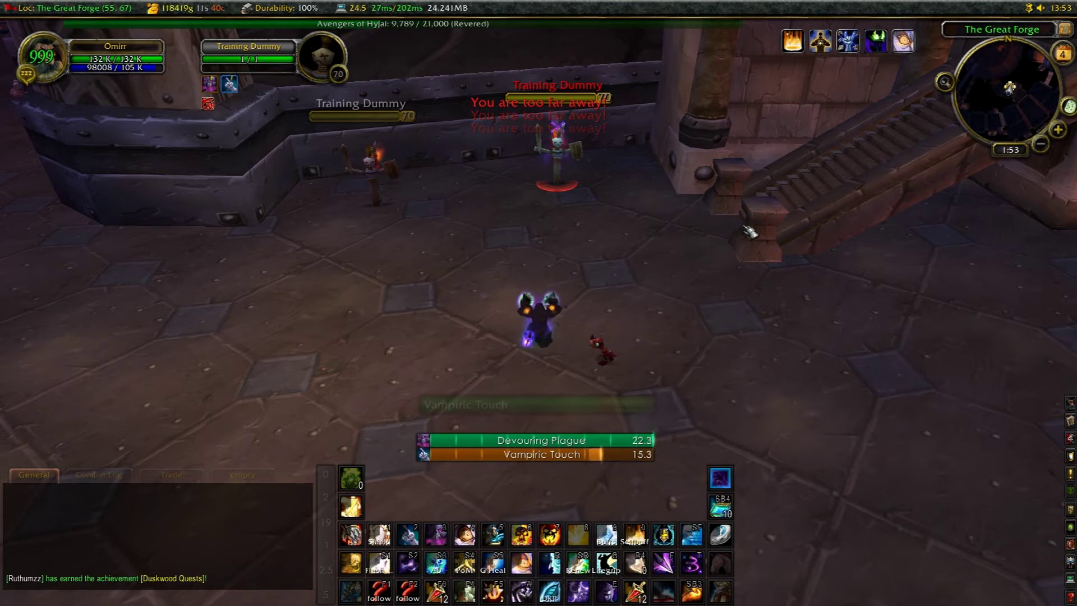
pyautogui.press('6')
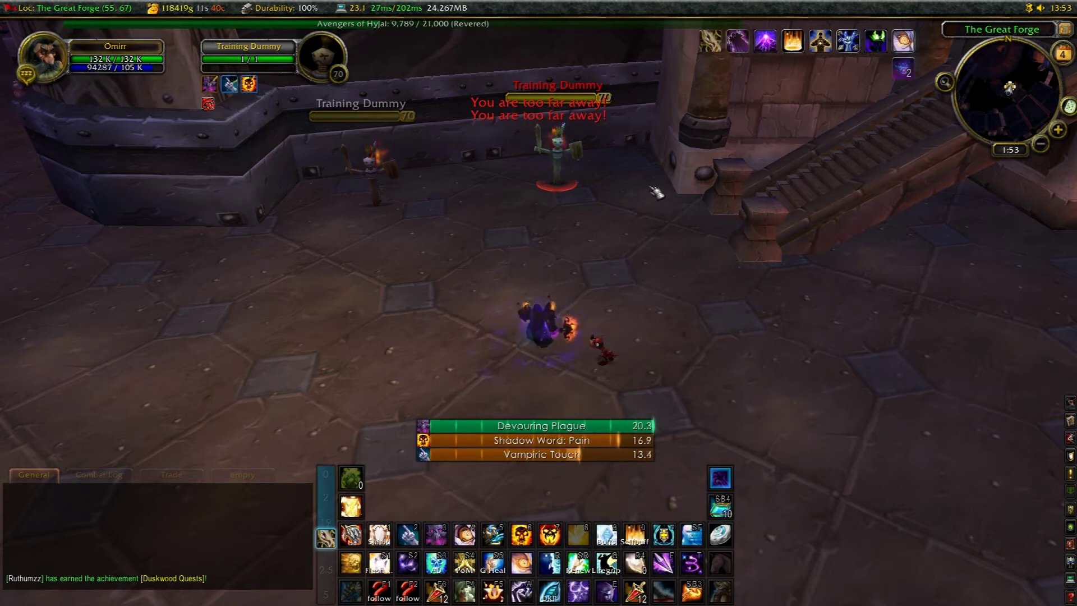
pyautogui.press('5')
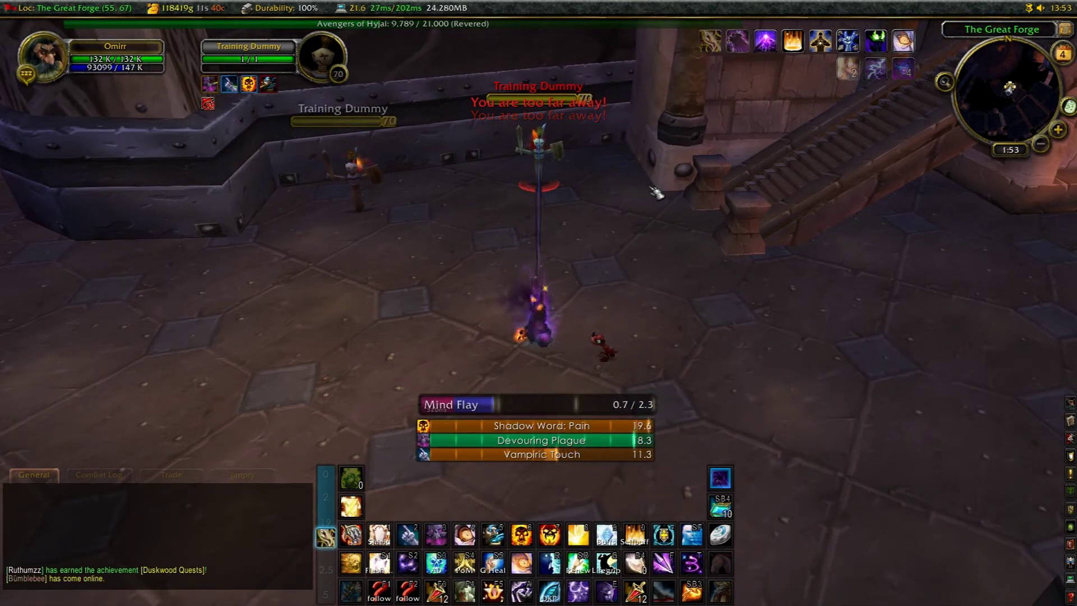
pyautogui.press('q')
# Open the ForteXorcist options with /fx, set the Dots custom tag to "id target :: spell", and close the options
pyautogui.press('Return')
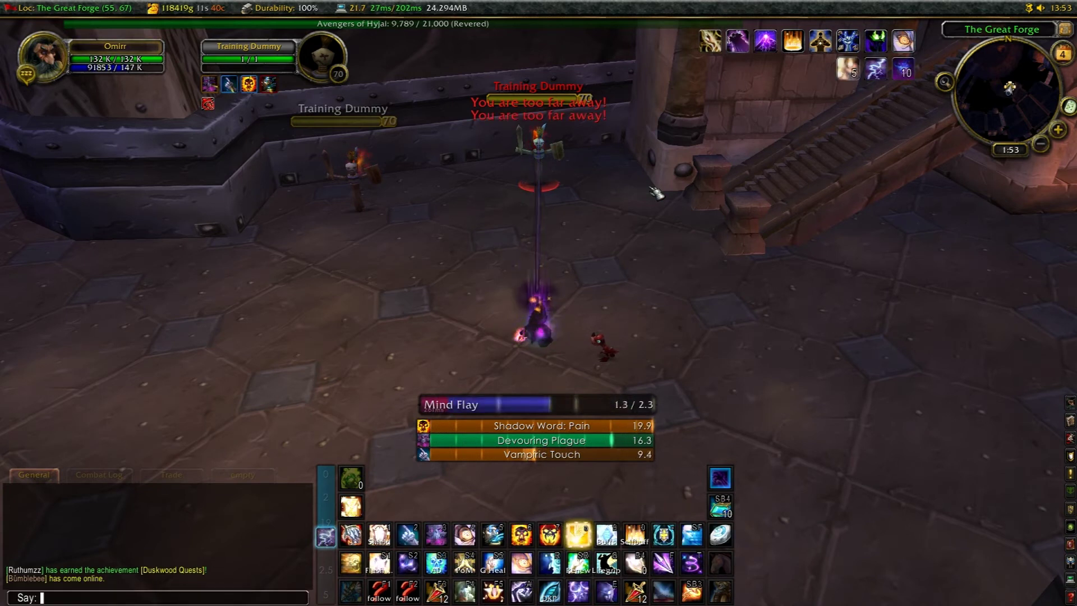
pyautogui.write('/fx')
pyautogui.press('Return')
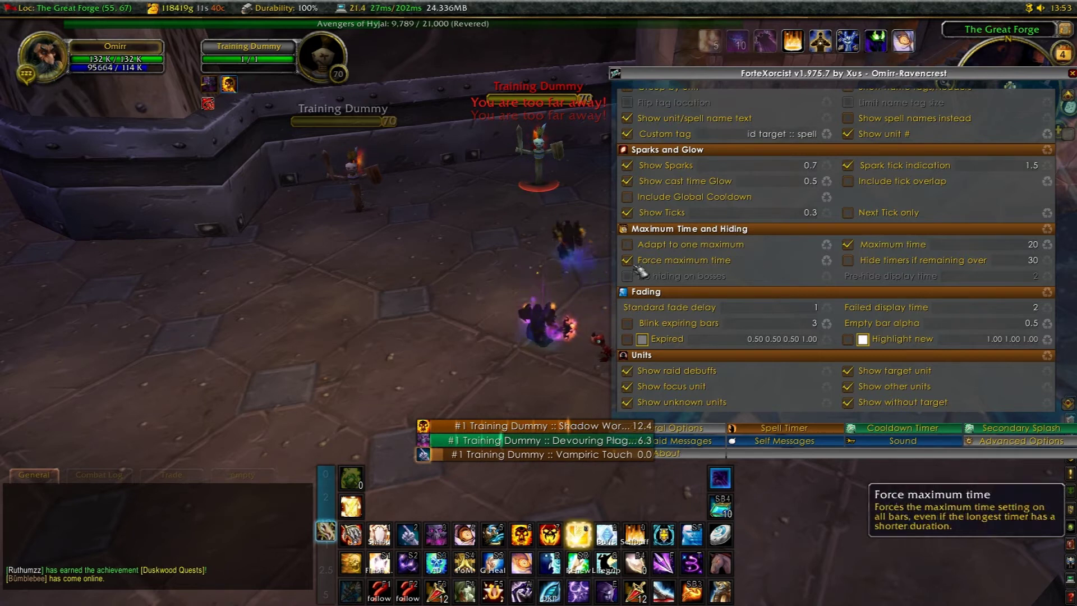
pyautogui.press('Escape')
# Recast Vampiric Touch, Devouring Plague and Mind Flay on the Training Dummy to test the new bar tags
pyautogui.press('2')
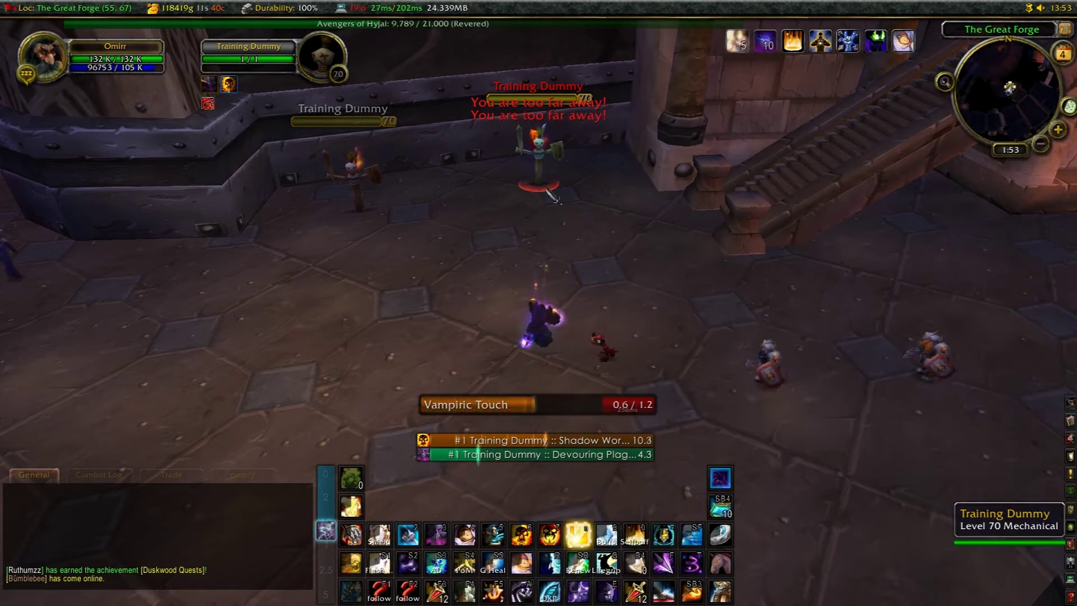
pyautogui.press('3')
pyautogui.press('3')
pyautogui.press('3')
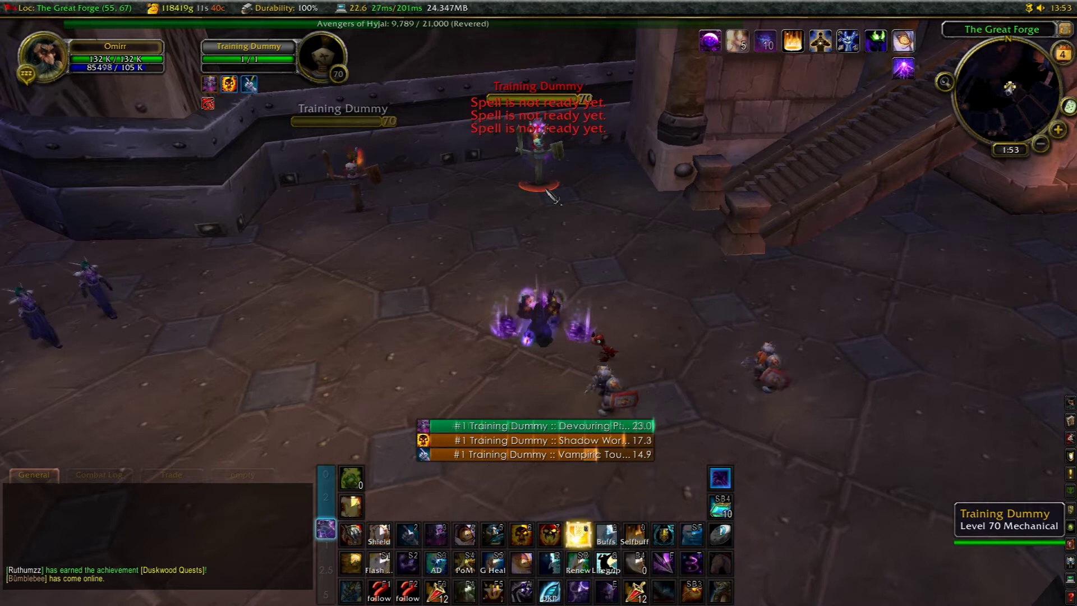
pyautogui.press('5')
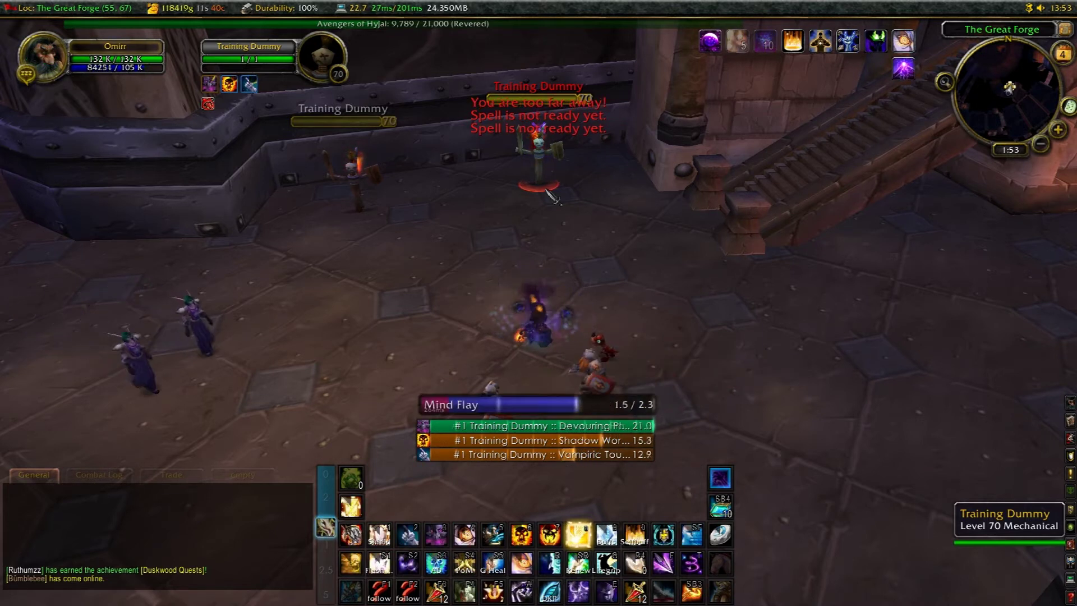
# Open the ForteXorcist options with /fx and set the Vampiric Touch filter to color&show in purple (0.43 0.00 1.00)
pyautogui.press('Return')
pyautogui.write('/f')
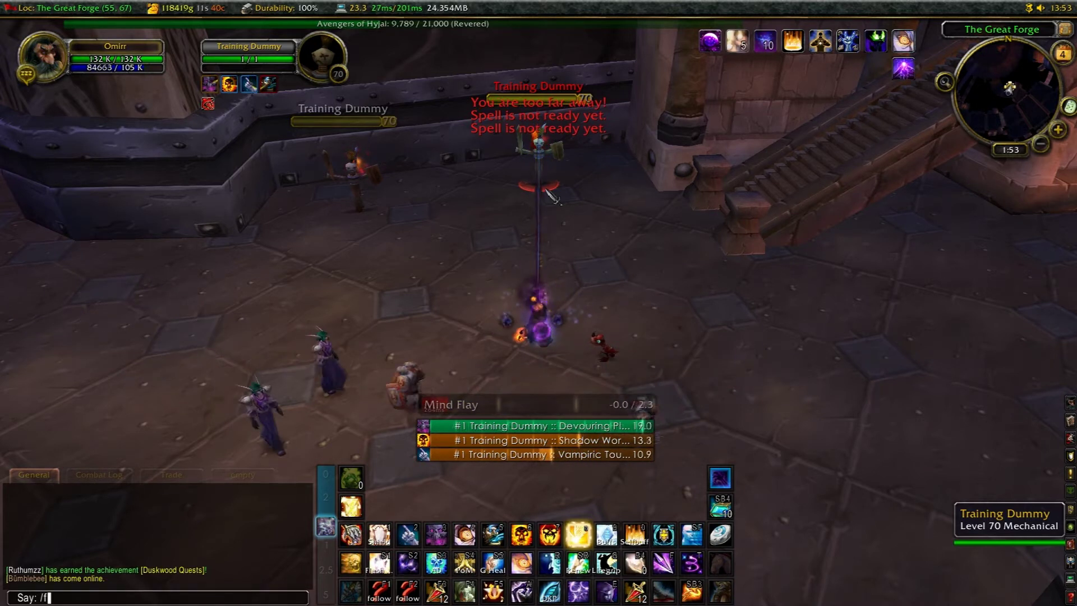
pyautogui.write('x')
pyautogui.press('Return')
pyautogui.scroll(-4, 821, 259)
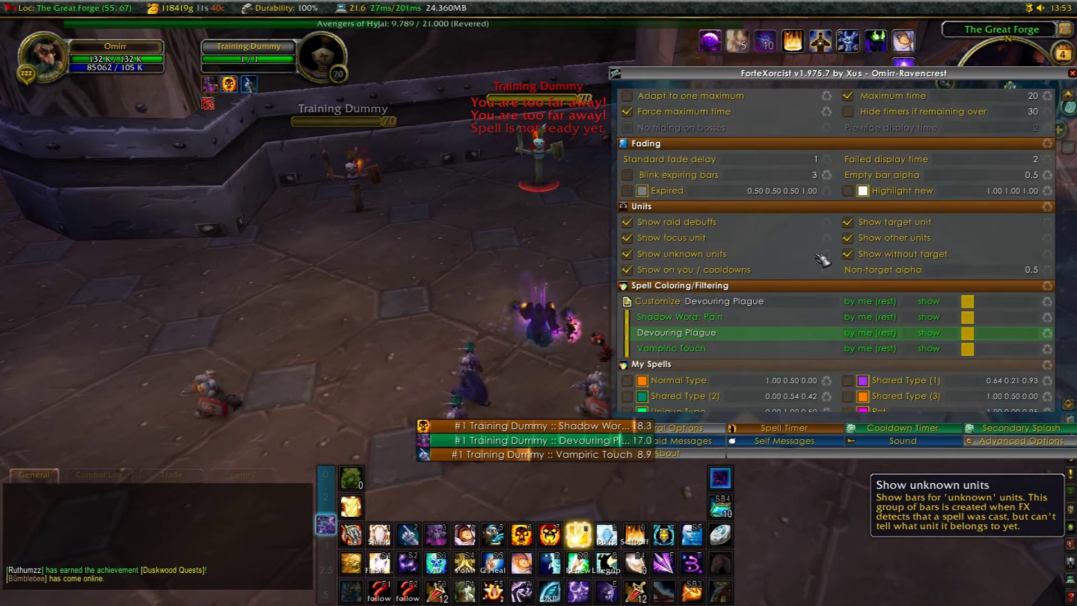
pyautogui.scroll(-3, 785, 225)
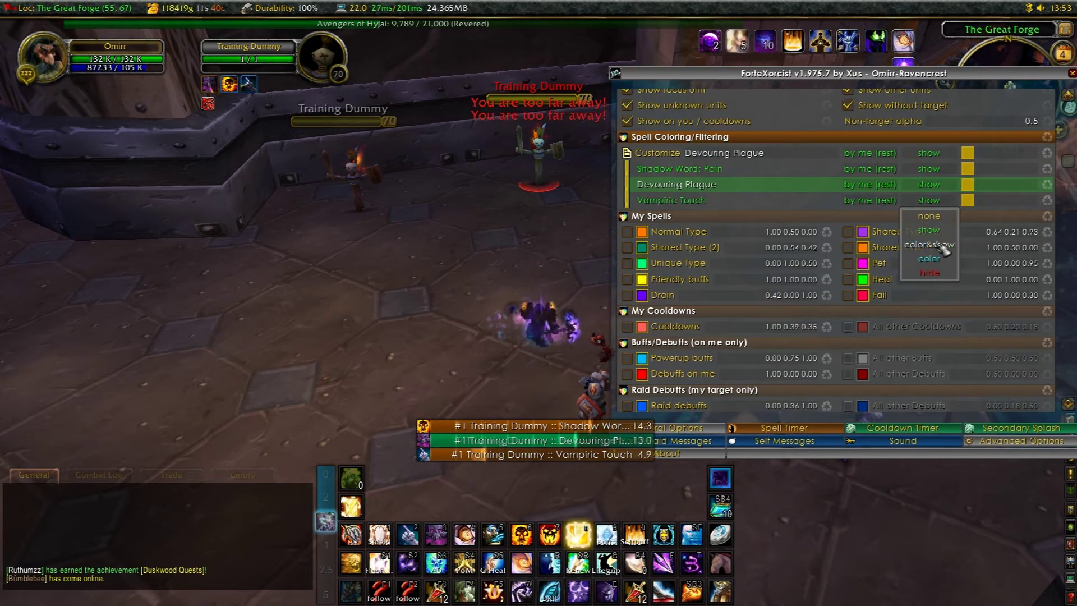
pyautogui.click(966, 202)
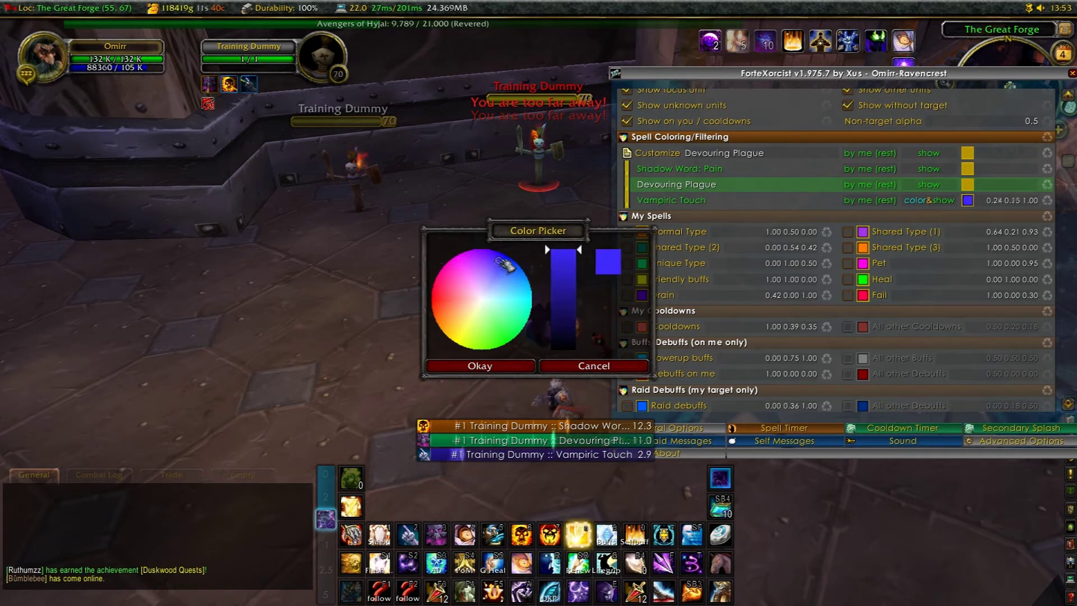
pyautogui.moveTo(526, 276); pyautogui.dragTo(488, 252)
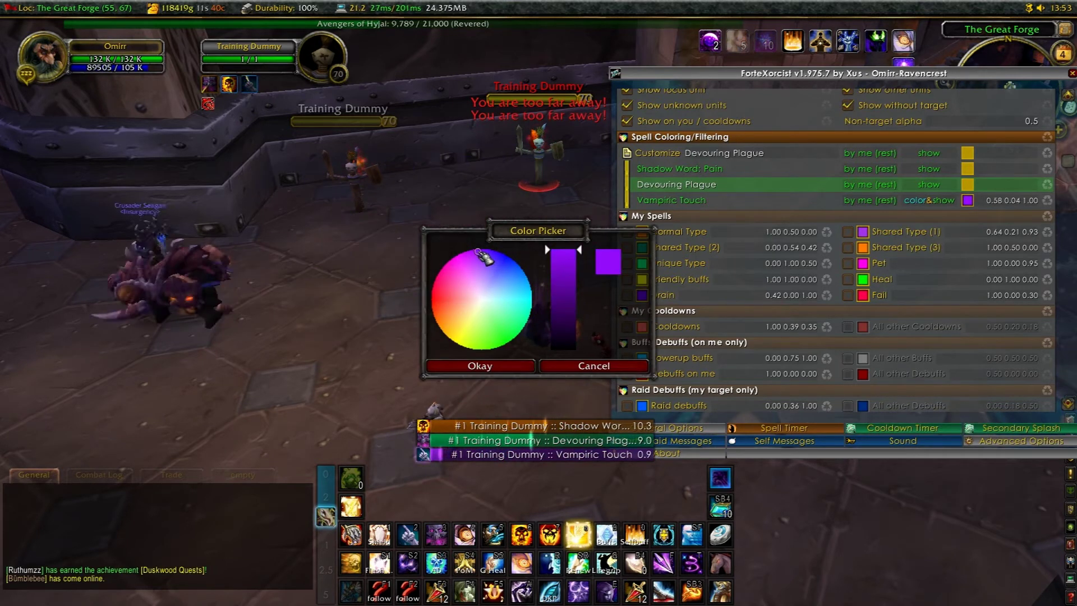
pyautogui.click(514, 370)
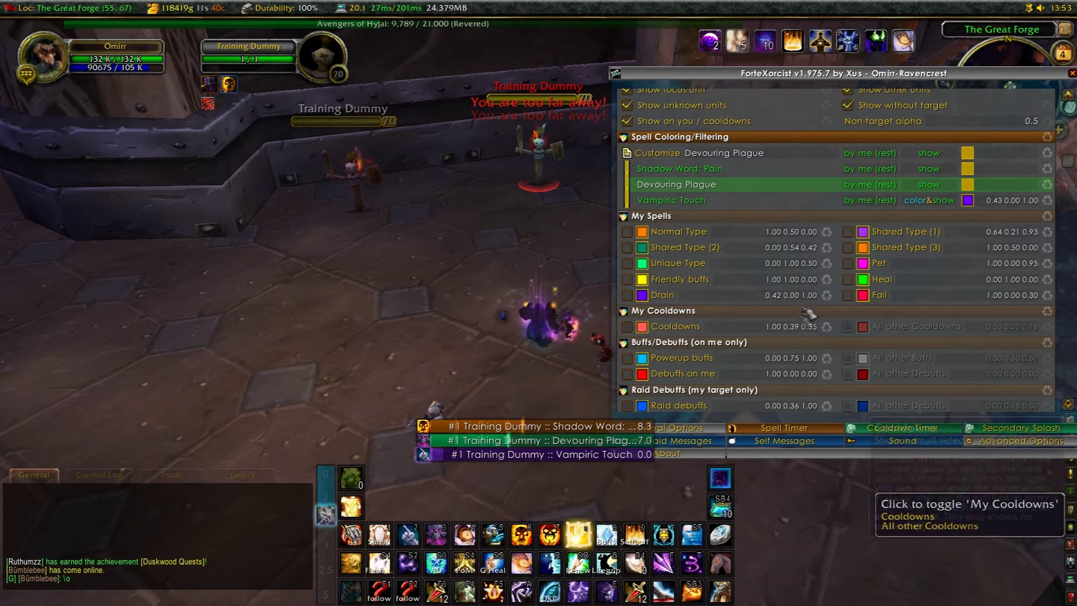
# Shorten the Dots timer's custom tag to "id target"
pyautogui.scroll(3, 773, 265)
pyautogui.scroll(6, 772, 264)
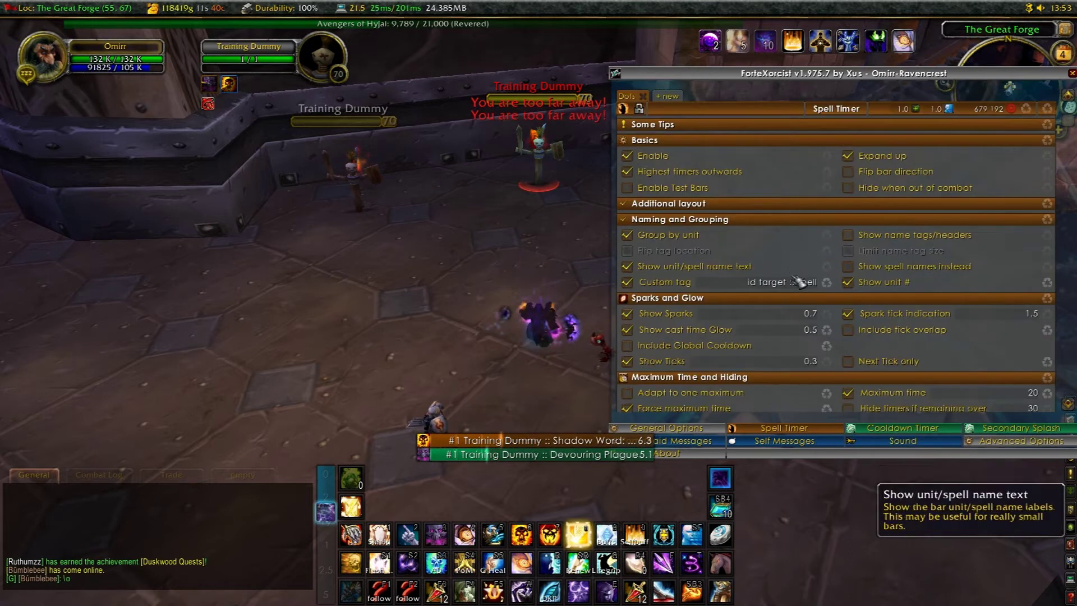
pyautogui.press('BackSpace')
pyautogui.press('BackSpace')
pyautogui.press('BackSpace')
pyautogui.press('BackSpace')
pyautogui.press('BackSpace')
pyautogui.press('BackSpace')
pyautogui.press('BackSpace')
pyautogui.press('BackSpace')
pyautogui.press('BackSpace')
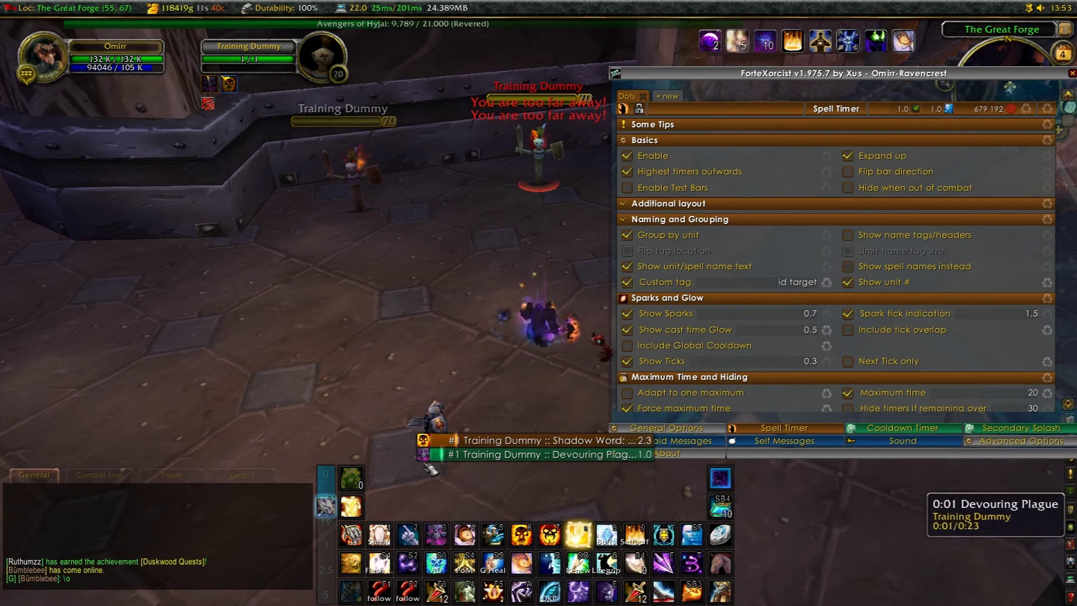
pyautogui.press('Return')
# Look through the Dots timer's hiding, fading, unit, spell filtering and additional layout options
pyautogui.scroll(-3, 832, 280)
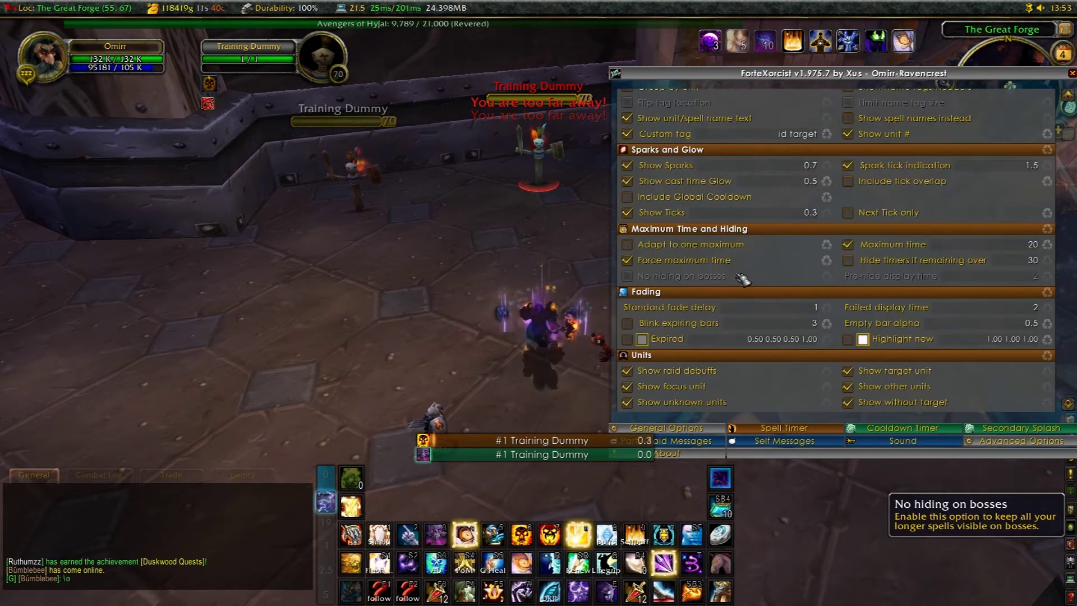
pyautogui.scroll(-3, 740, 276)
pyautogui.scroll(-4, 740, 276)
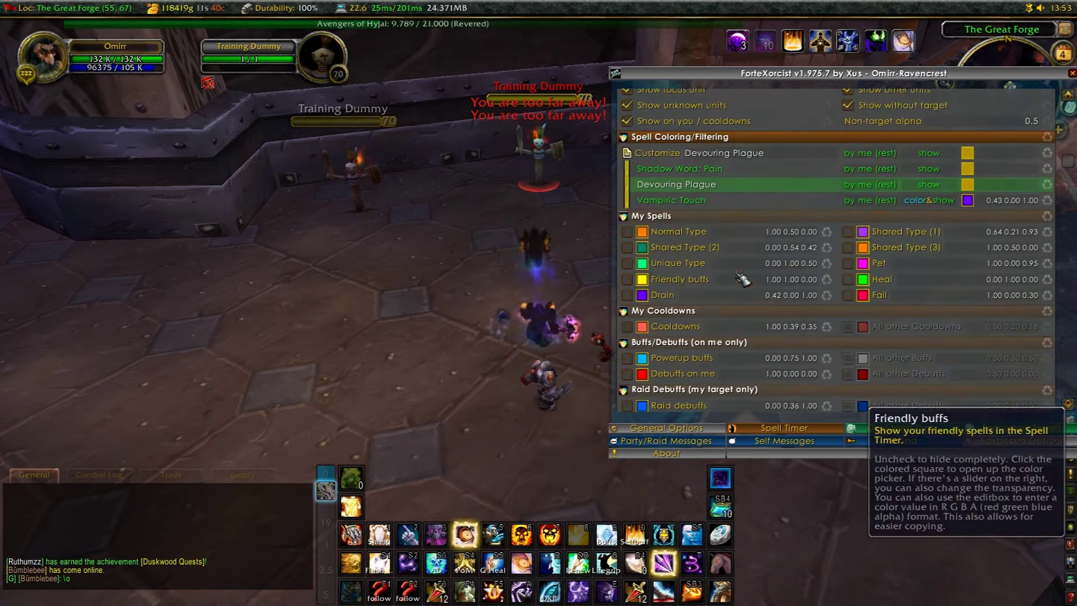
pyautogui.scroll(7, 741, 277)
pyautogui.scroll(-3, 743, 279)
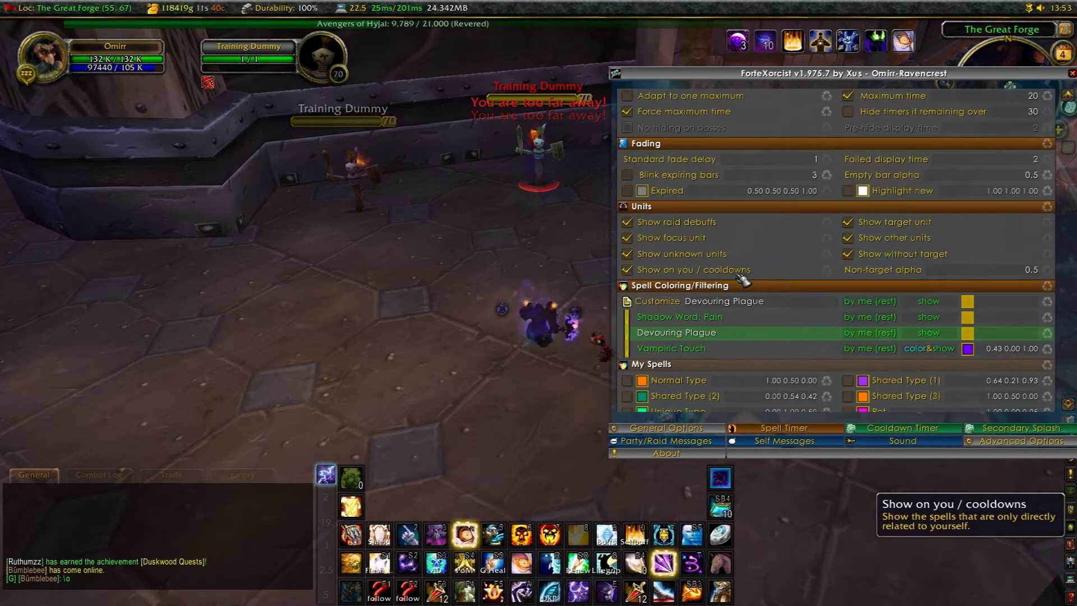
pyautogui.scroll(7, 776, 236)
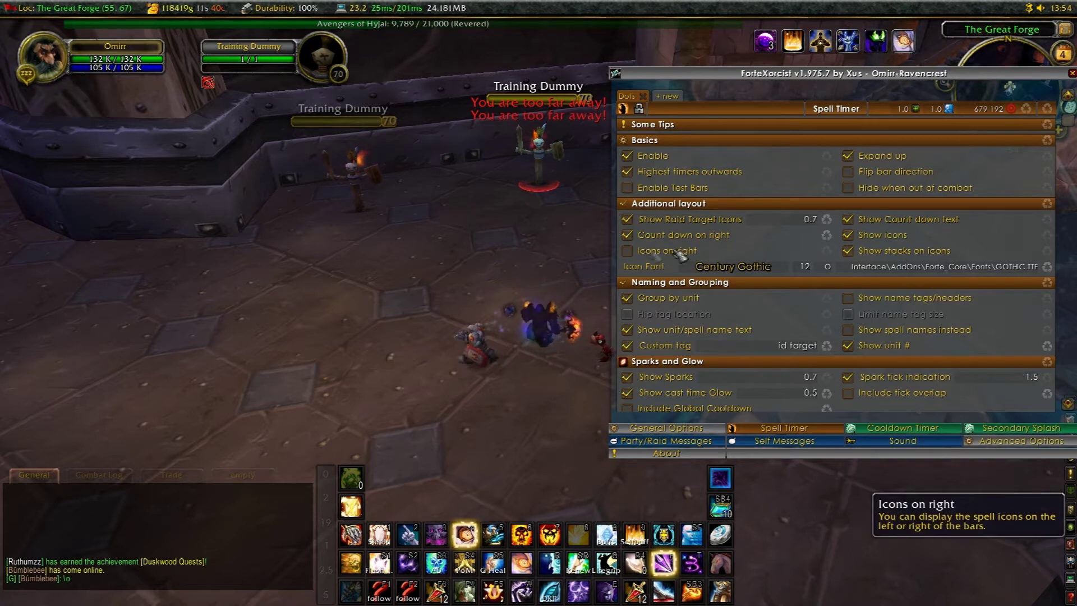
# Cast Vampiric Touch, Shadow Word: Pain, Devouring Plague and Mind Blast on the Training Dummy to test the shortened tag
pyautogui.press('2')
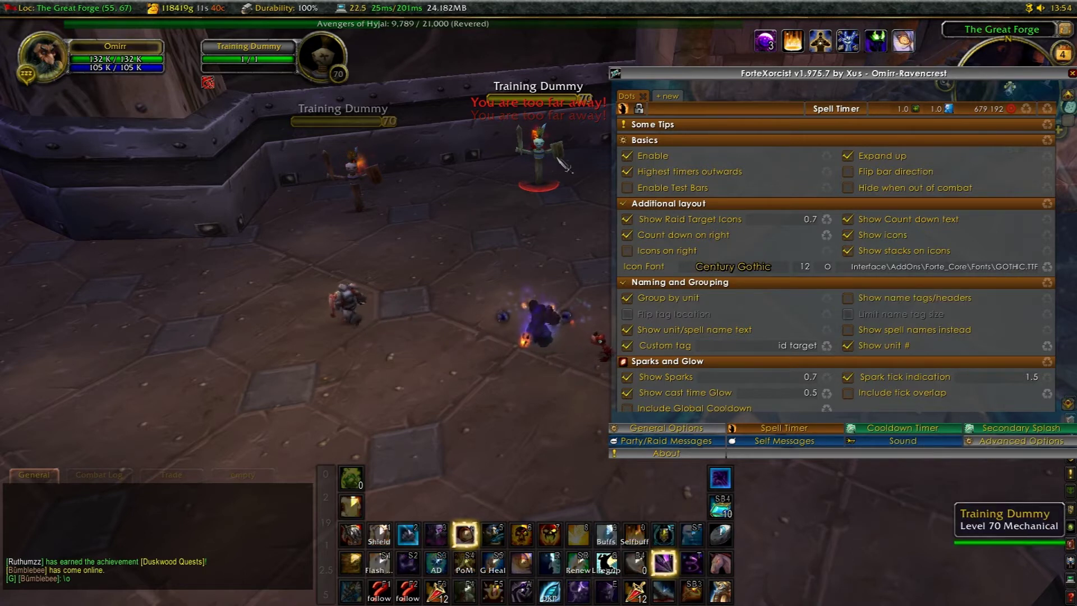
pyautogui.press('6')
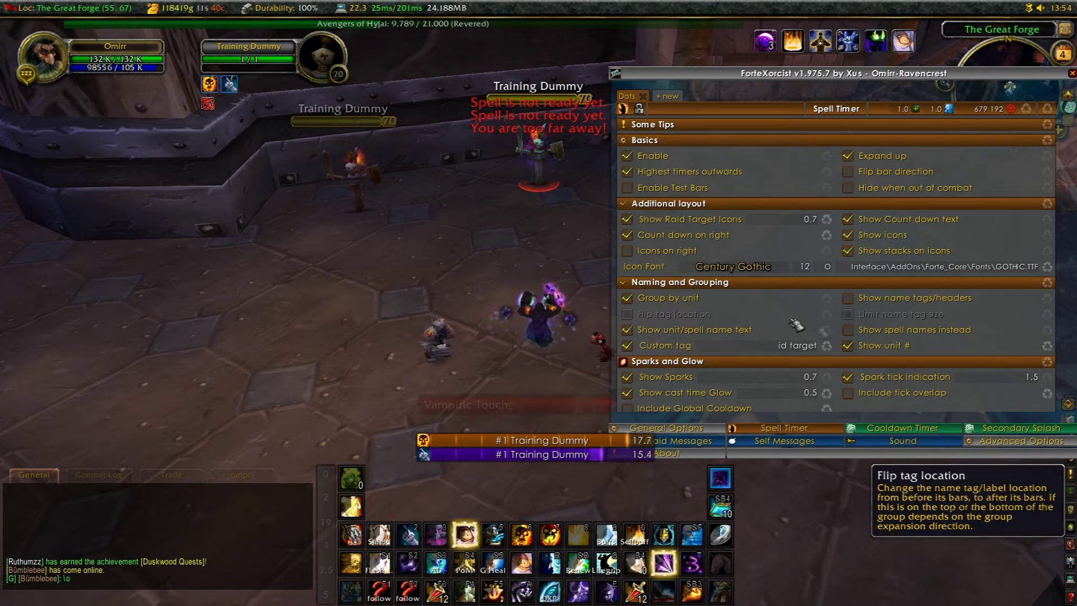
pyautogui.press('3')
pyautogui.press('4')
pyautogui.press('5')
pyautogui.press('5')
pyautogui.press('5')
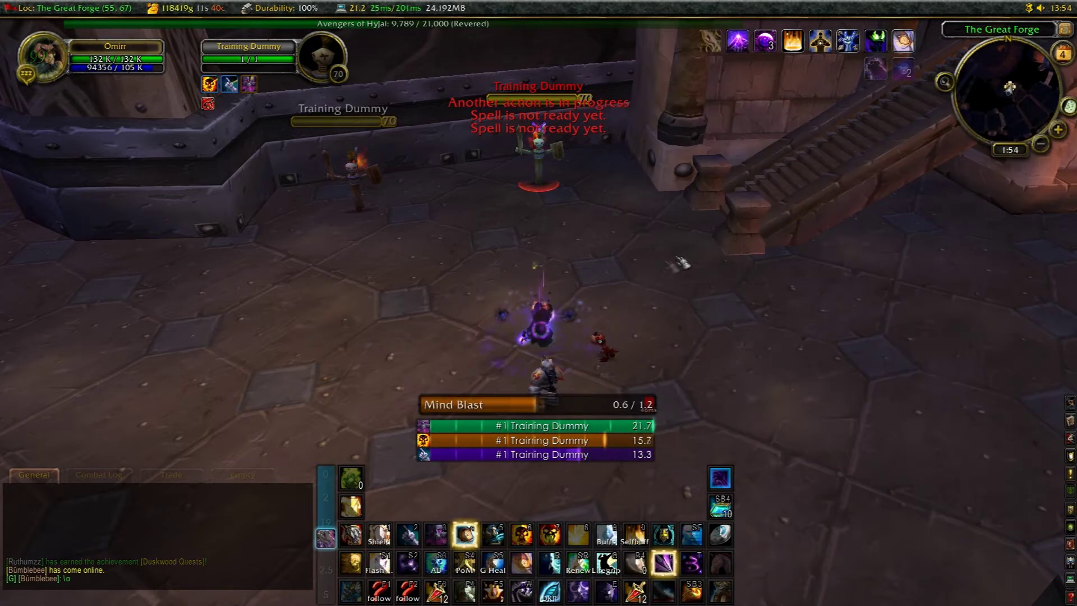
# Target a second Training Dummy and cast Vampiric Touch, Shadow Word: Pain, Devouring Plague and Mind Flay on it to test grouped bars
pyautogui.rightClick(352, 179)
pyautogui.press('2')
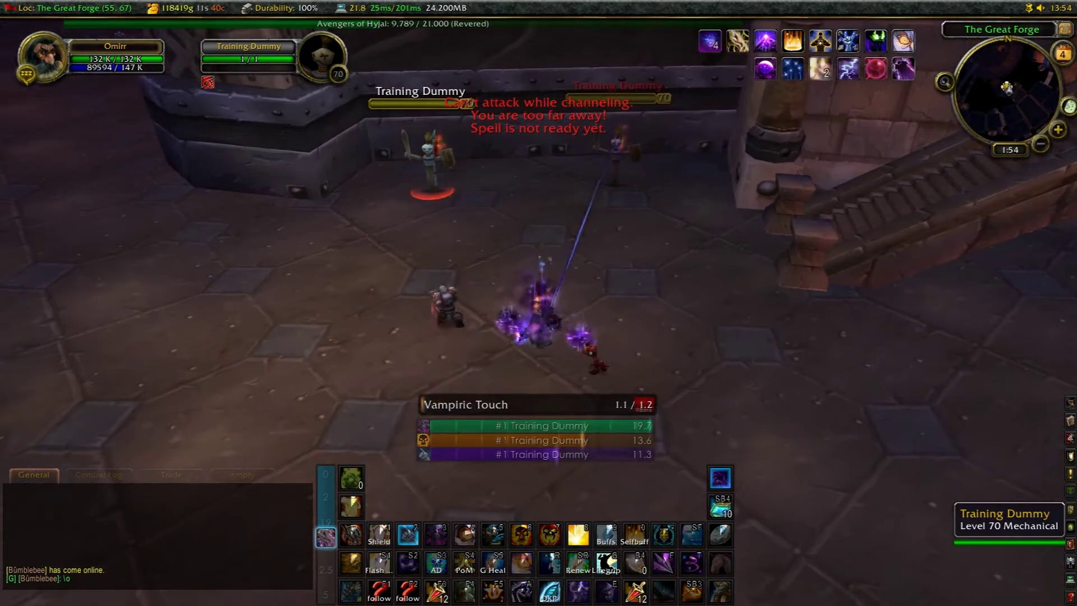
pyautogui.press('6')
pyautogui.press('6')
pyautogui.press('3')
pyautogui.press('3')
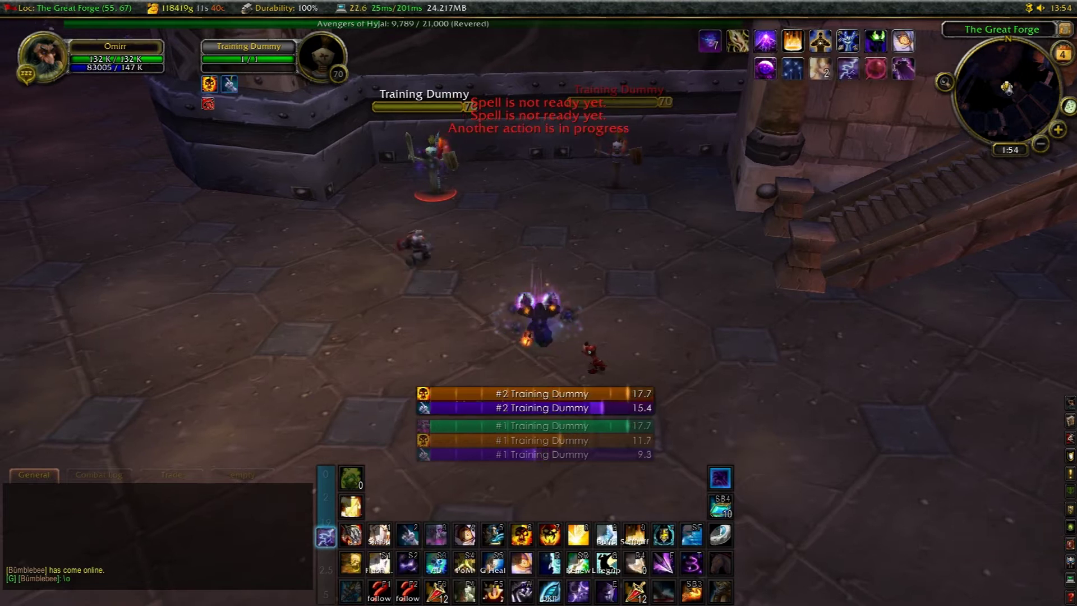
pyautogui.press('4')
pyautogui.press('4')
pyautogui.press('5')
pyautogui.press('5')
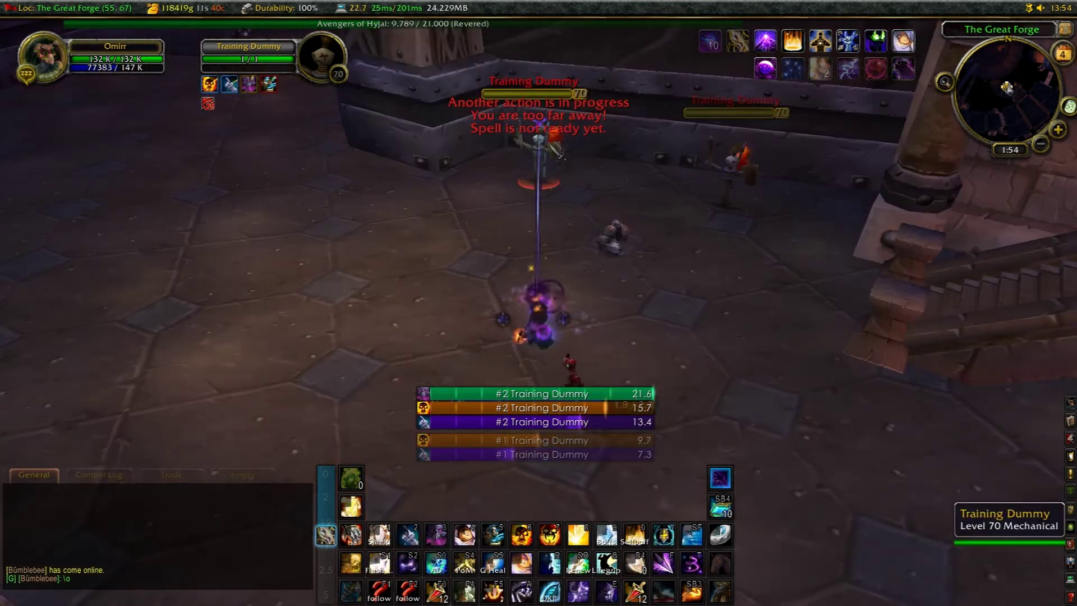
# Reopen the ForteXorcist options with /fx and disable Expand up for the Dots timer
pyautogui.press('Return')
pyautogui.write('/fx')
pyautogui.press('Return')
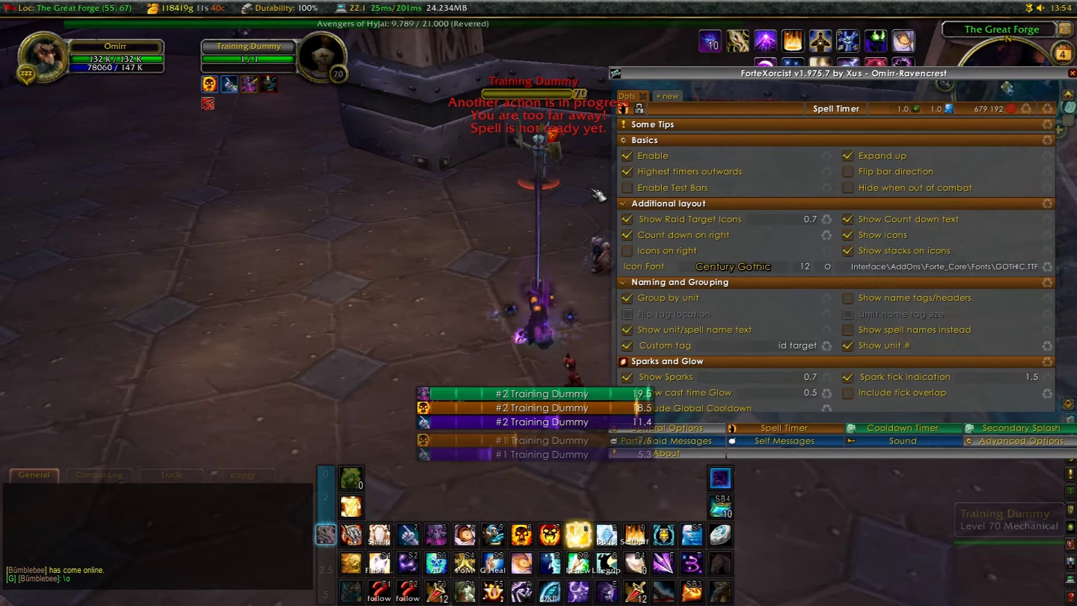
pyautogui.click(847, 156)
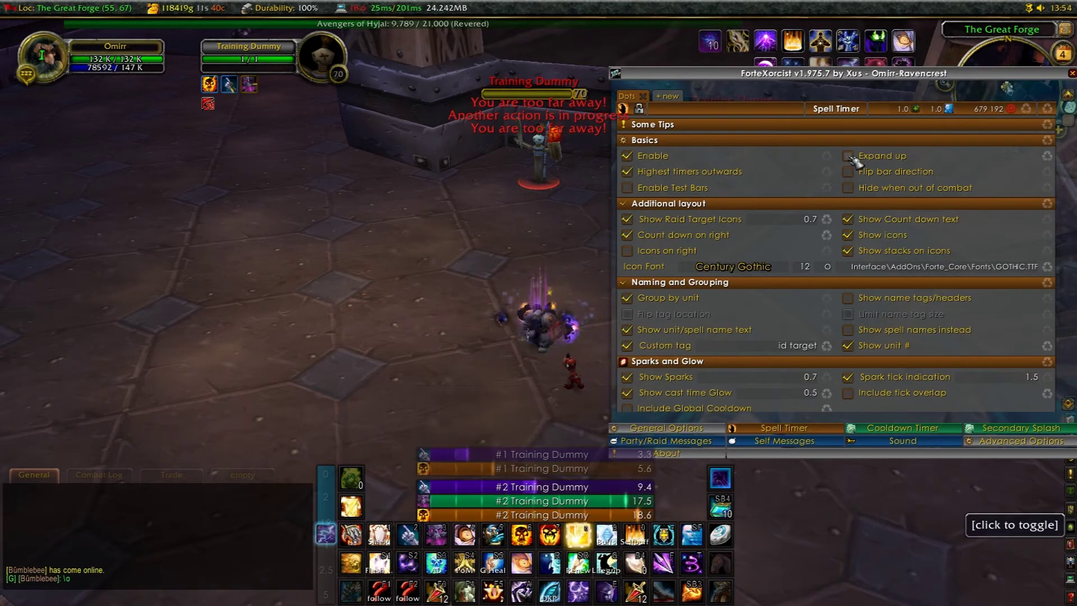
# Unlock the Dots timer, move its bars slightly higher to about 677, 206, and lock it again
pyautogui.click(553, 457)
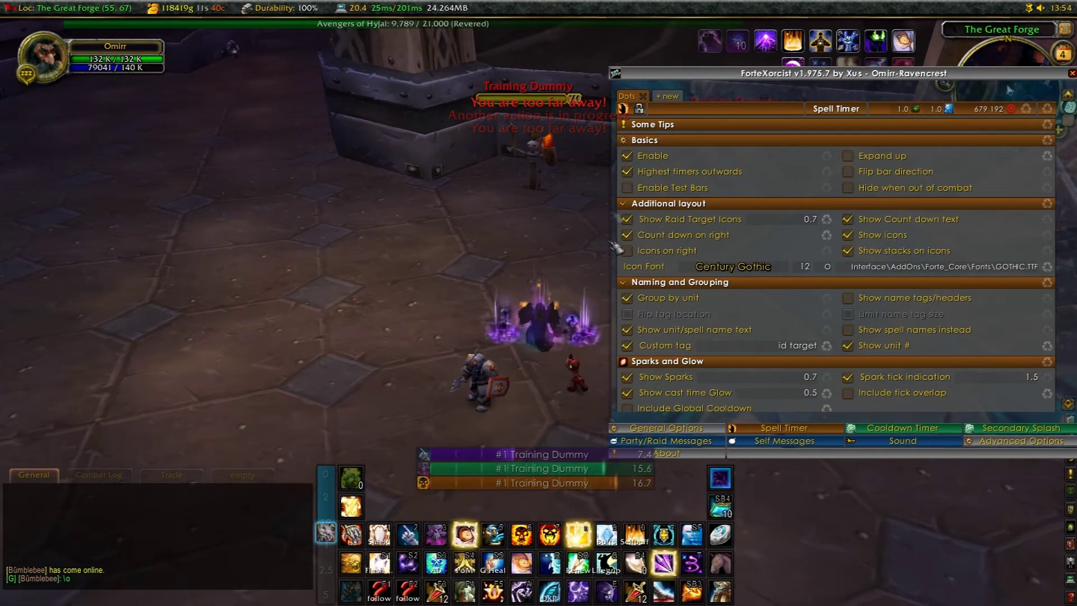
pyautogui.click(638, 109)
pyautogui.moveTo(522, 462); pyautogui.dragTo(522, 451)
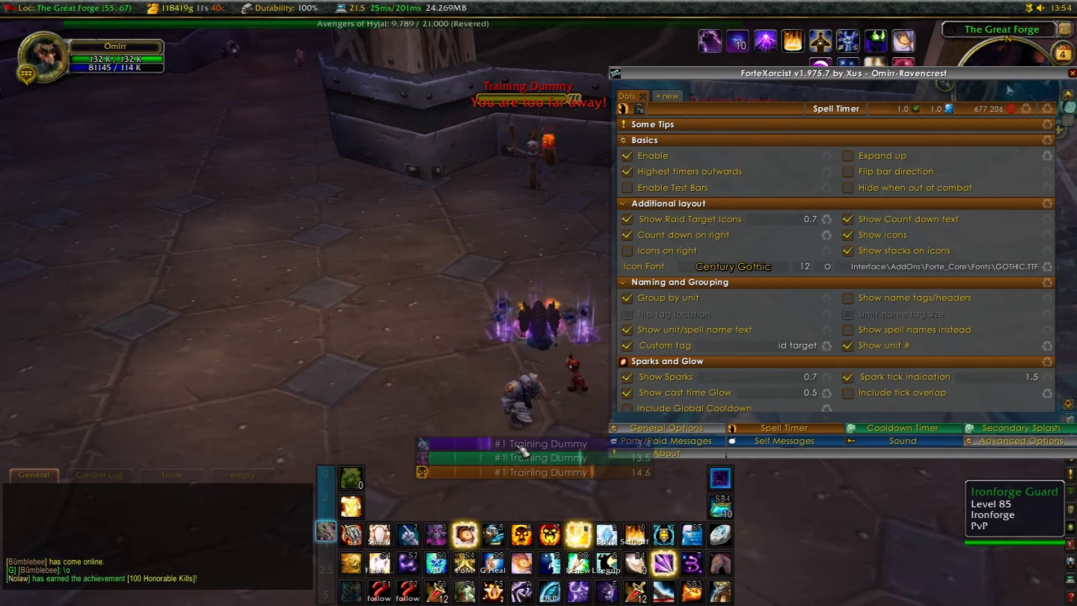
pyautogui.click(623, 109)
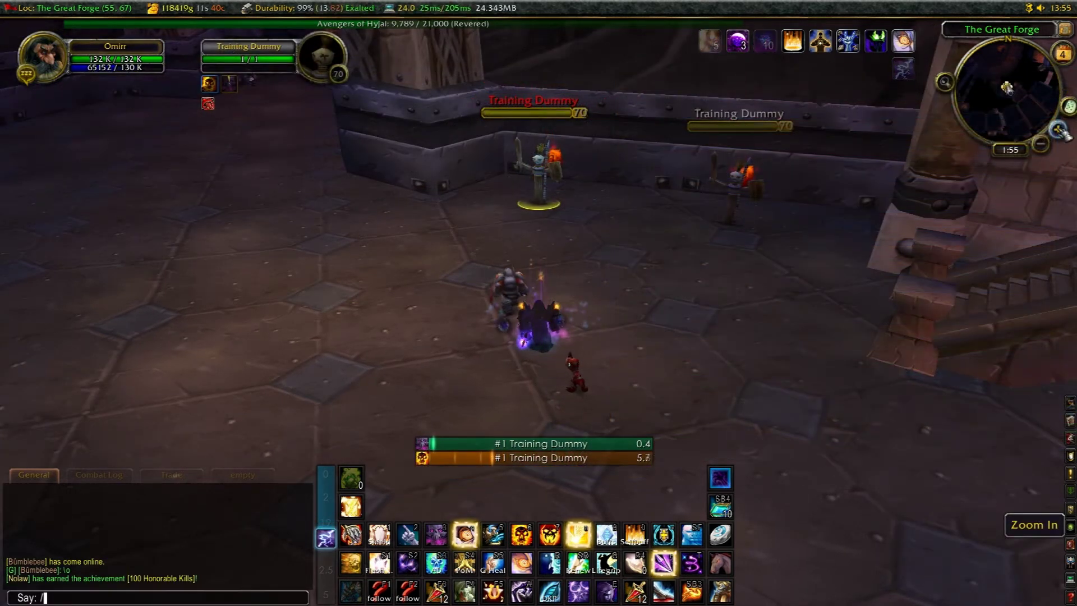
# Reopen the ForteXorcist options with /fx, clone the Dots spell timer, and rename the clone to Procs
pyautogui.write('fx')
pyautogui.press('Return')
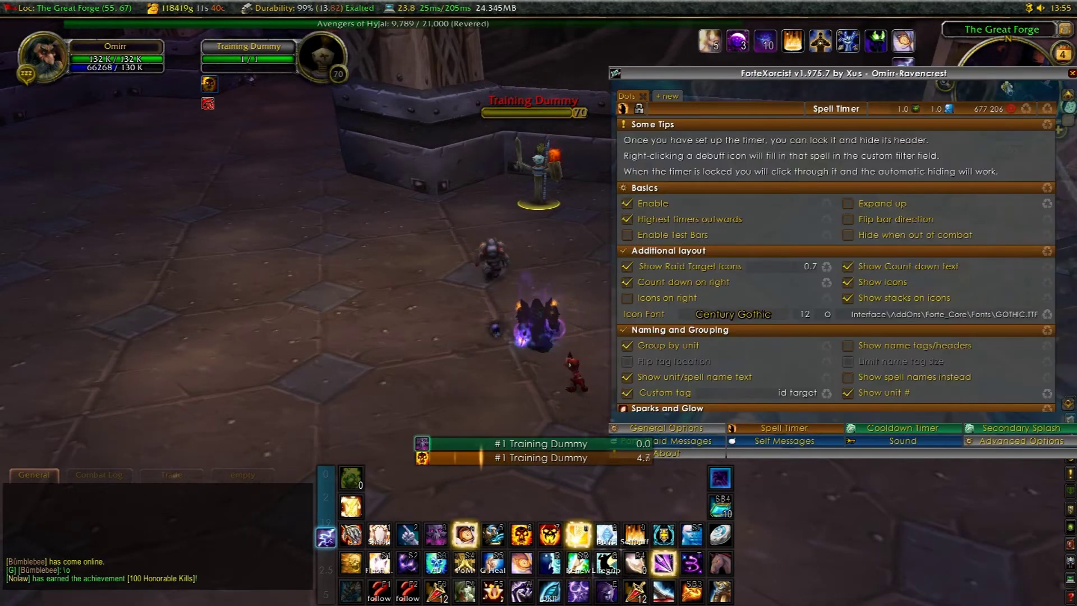
pyautogui.scroll(-5, 897, 196)
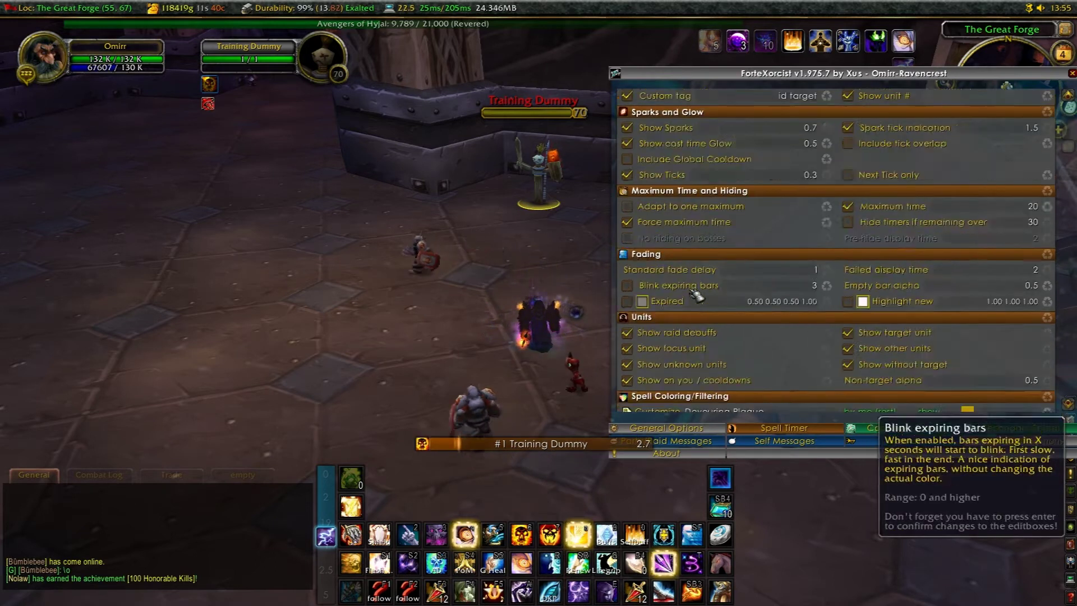
pyautogui.scroll(5, 683, 236)
pyautogui.scroll(2, 683, 235)
pyautogui.scroll(-10, 686, 247)
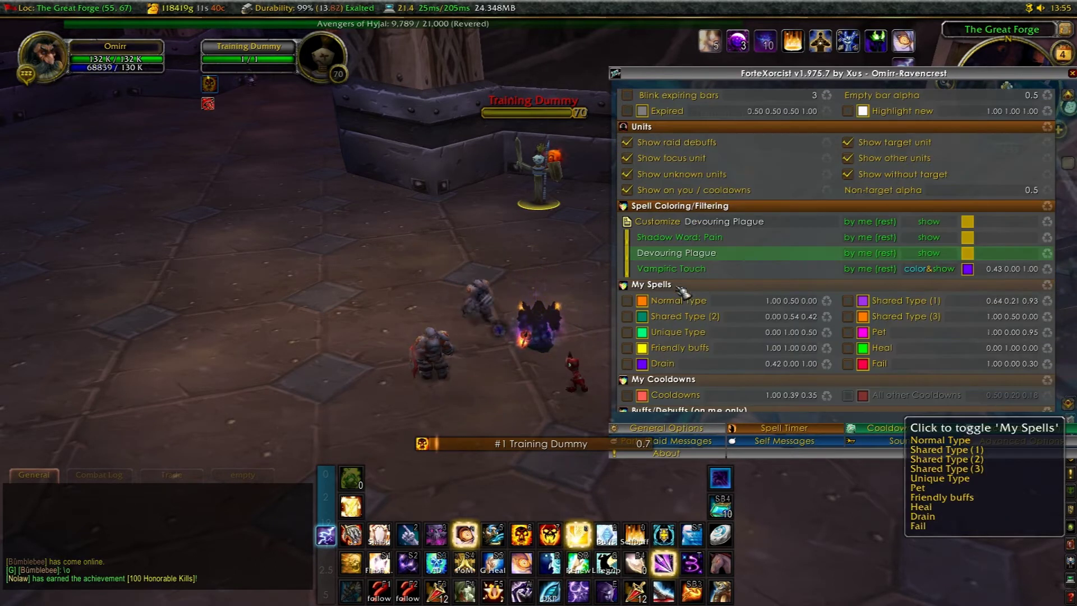
pyautogui.scroll(12, 684, 246)
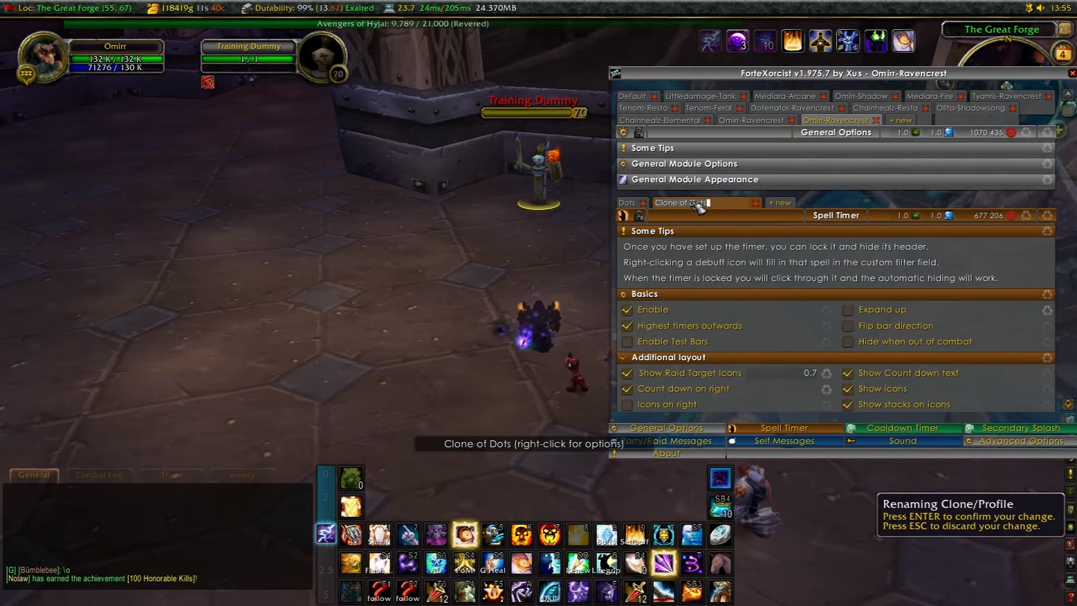
pyautogui.write('rocs')
pyautogui.press('Return')
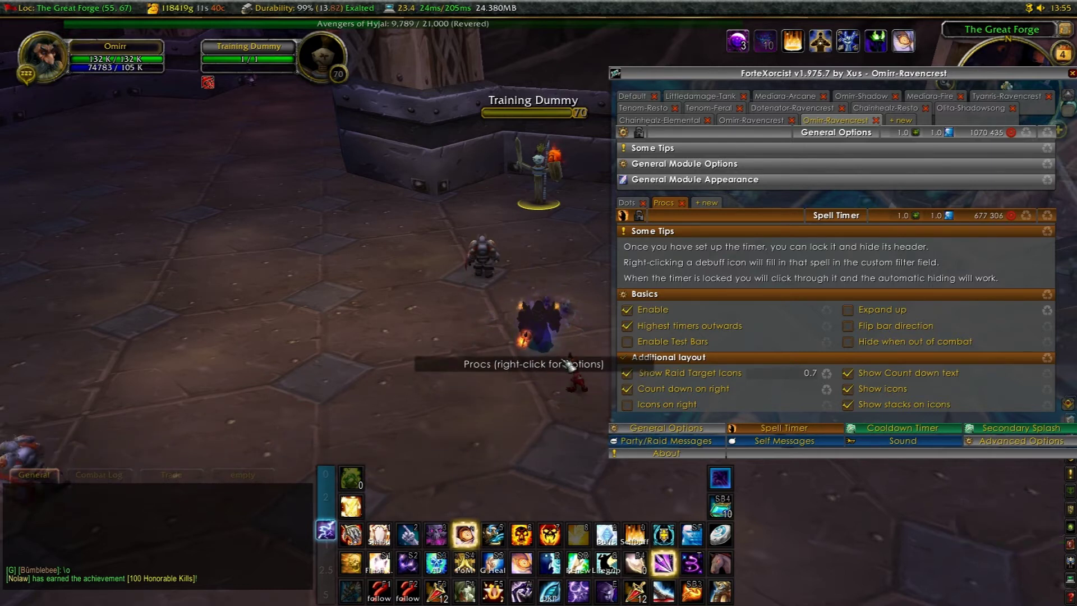
# Enable Expand up for the Procs timer and remove its Shadow Word: Pain, Devouring Plague and Vampiric Touch filters
pyautogui.scroll(-3, 858, 317)
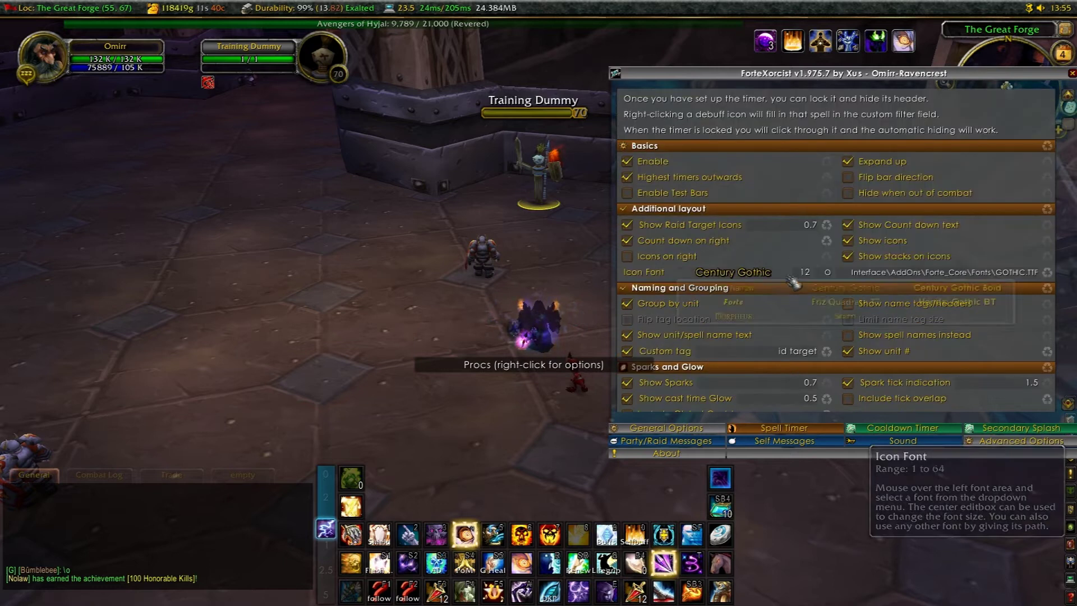
pyautogui.scroll(-5, 814, 271)
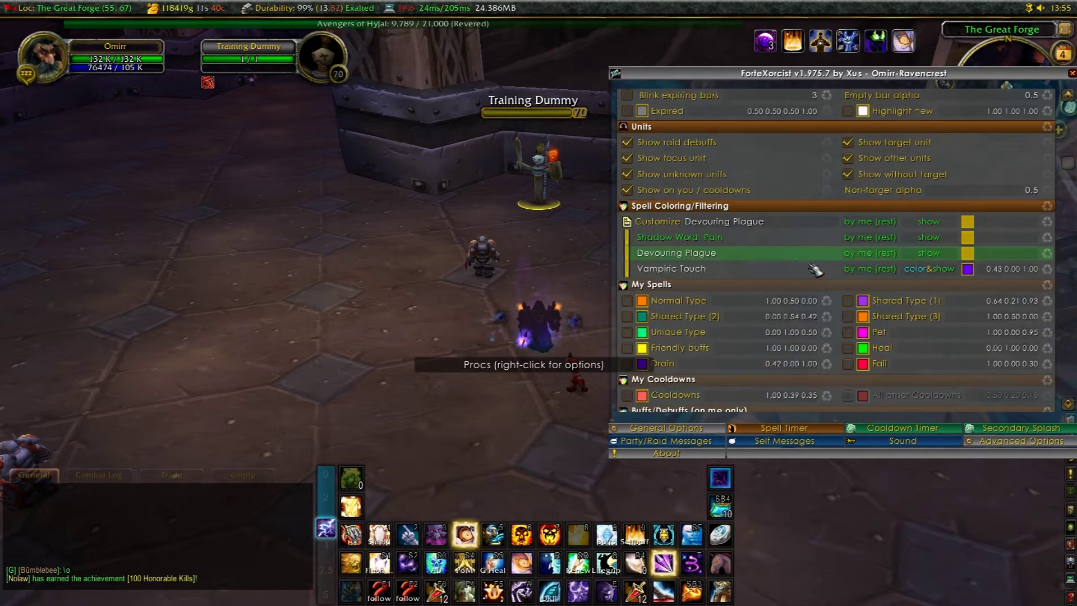
pyautogui.click(1046, 237)
pyautogui.click(1046, 238)
pyautogui.click(1046, 237)
# Add a Lightweave filter to the Procs timer with the type buff debuff and the action show
pyautogui.click(793, 222)
pyautogui.click(900, 221)
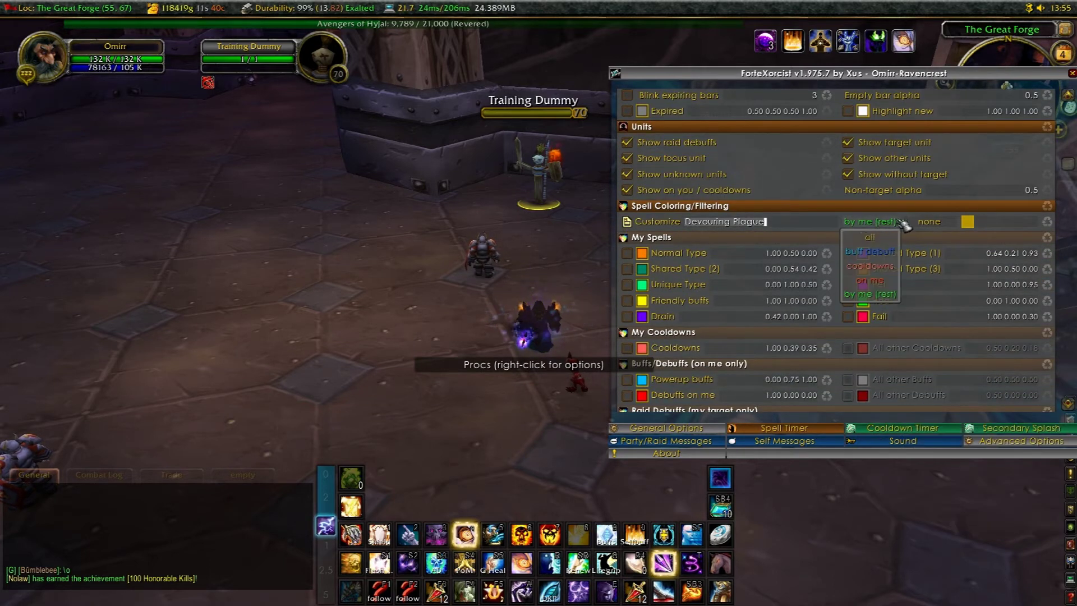
pyautogui.click(871, 252)
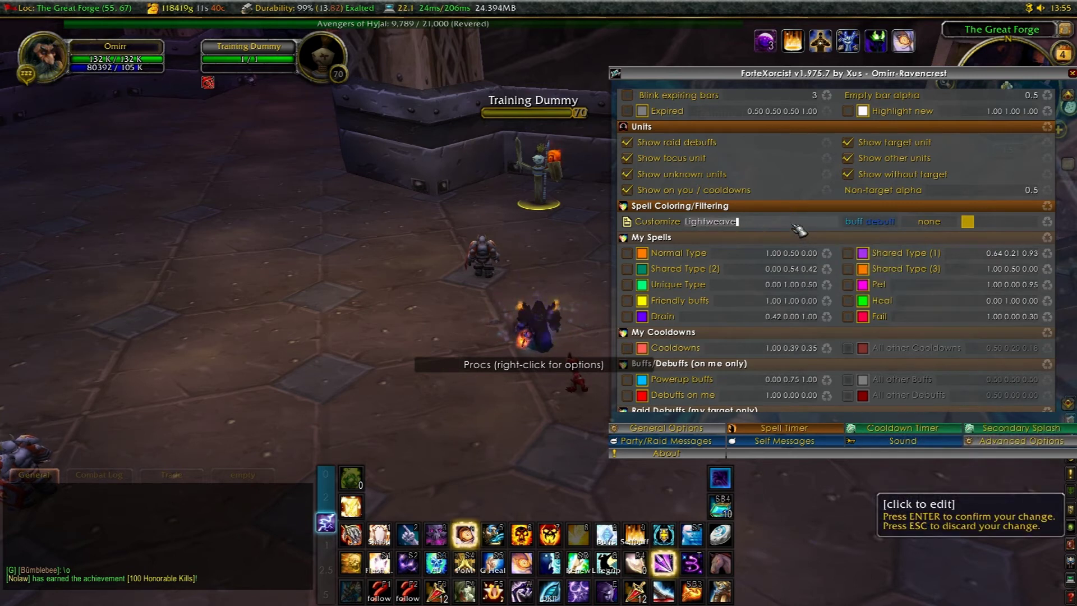
pyautogui.click(928, 222)
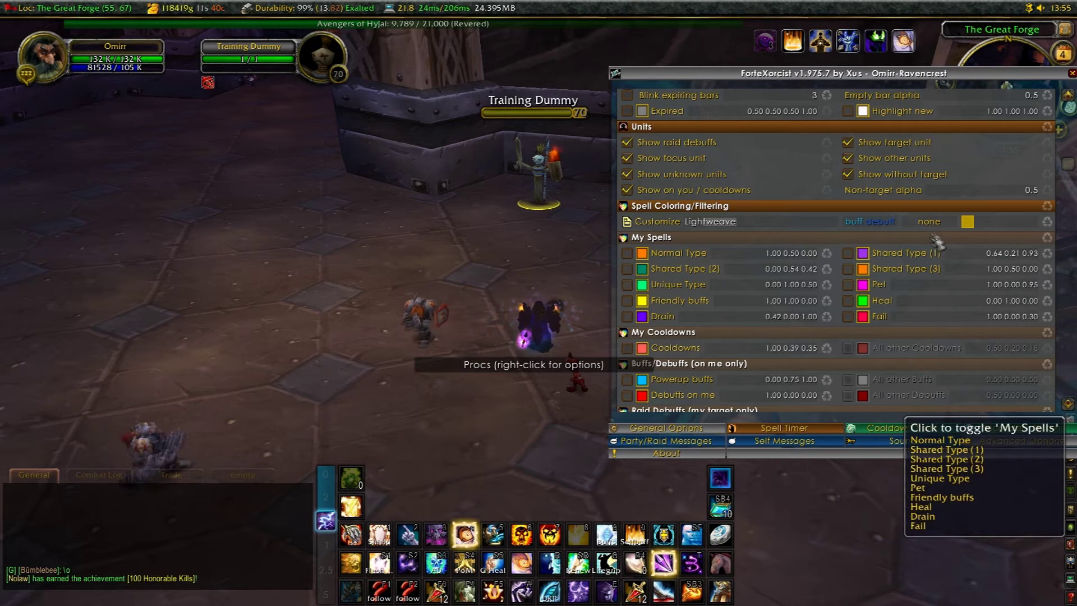
pyautogui.click(932, 252)
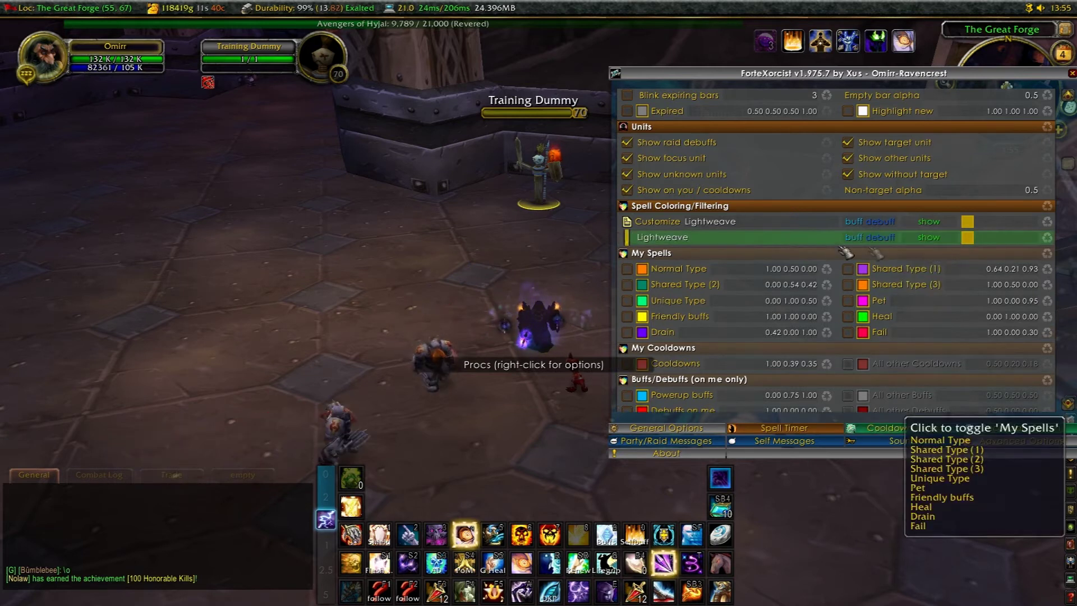
# Add Volcanic Destruction and Power Torrent filters to the Procs timer, both with the type buff debuff and the action show
pyautogui.click(766, 227)
pyautogui.write('Volcanic Destruction')
pyautogui.click(931, 222)
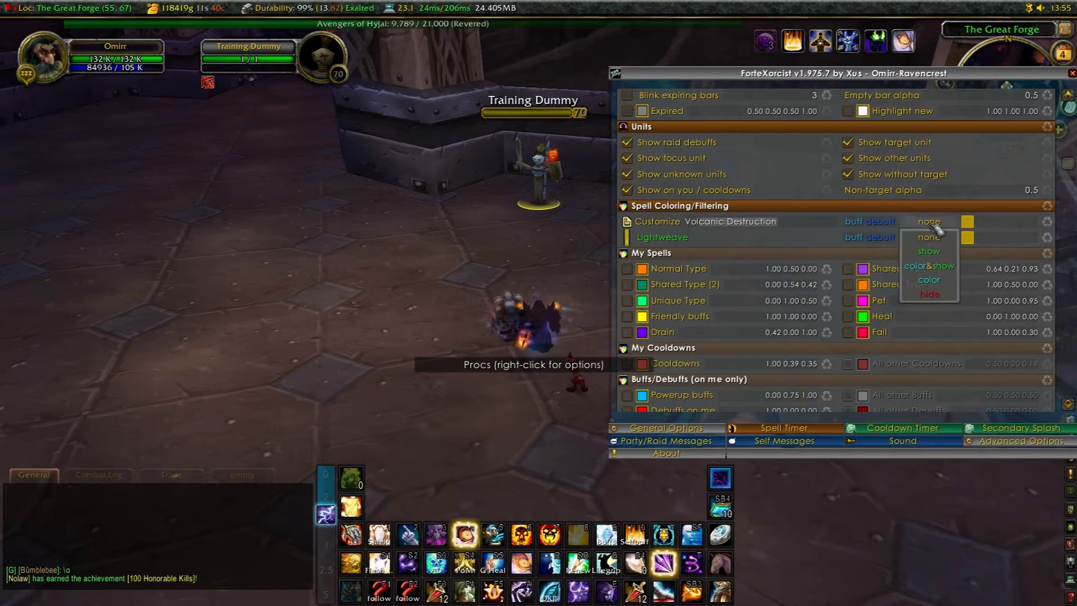
pyautogui.click(934, 251)
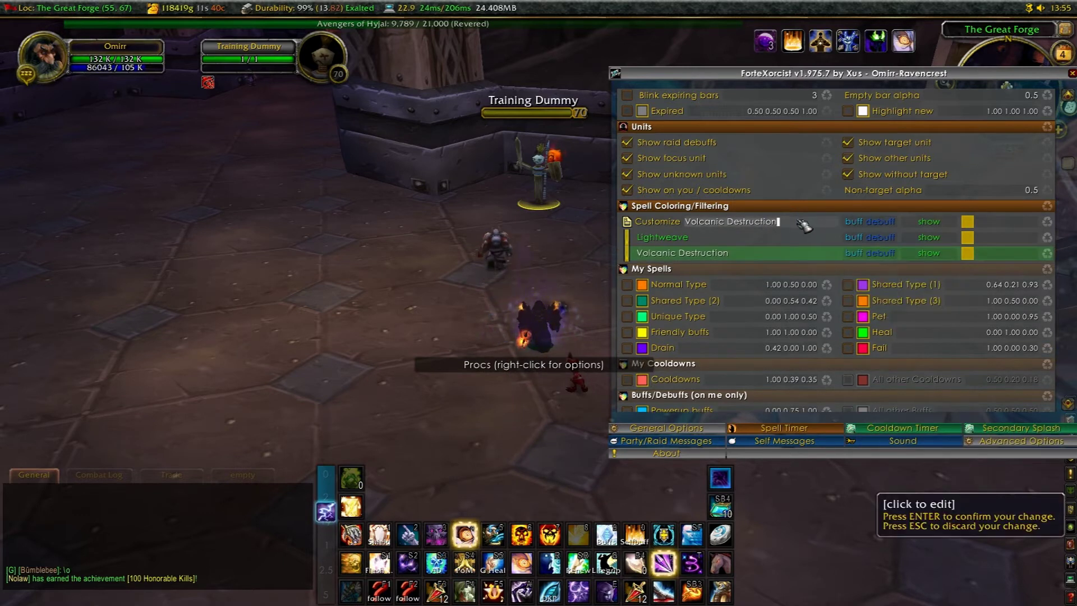
pyautogui.write('Power Torrent')
pyautogui.click(896, 252)
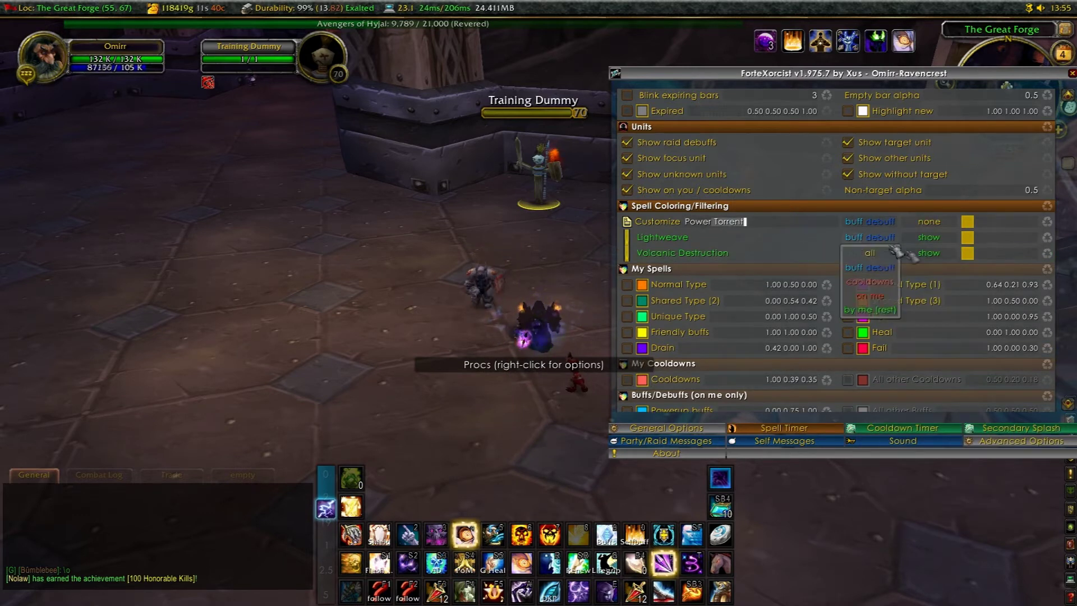
pyautogui.click(935, 253)
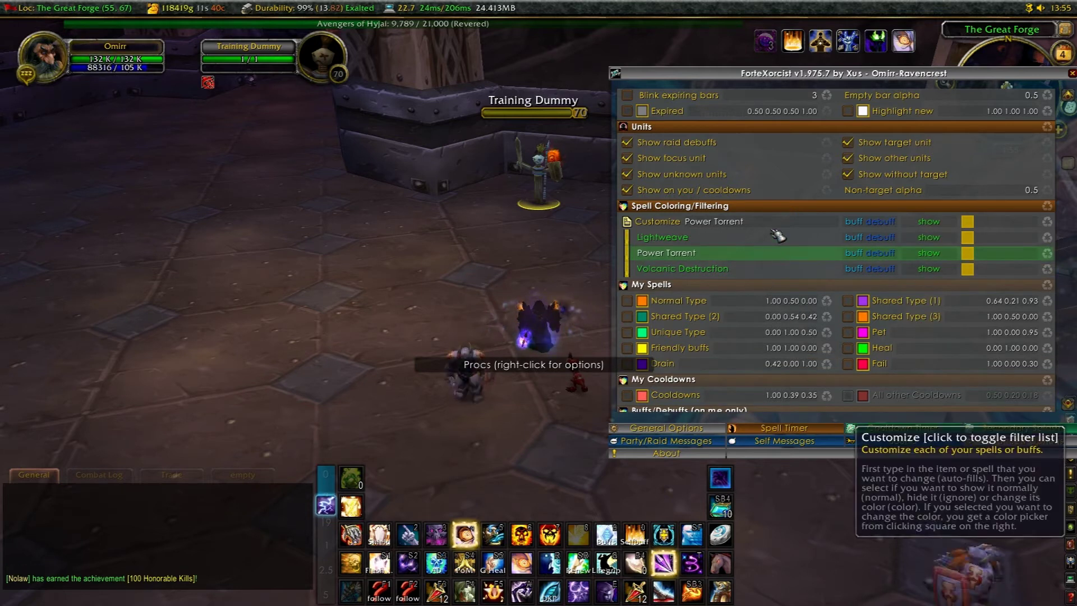
# Lock the Procs spell timer's frame and close the ForteXorcist options
pyautogui.scroll(3, 778, 234)
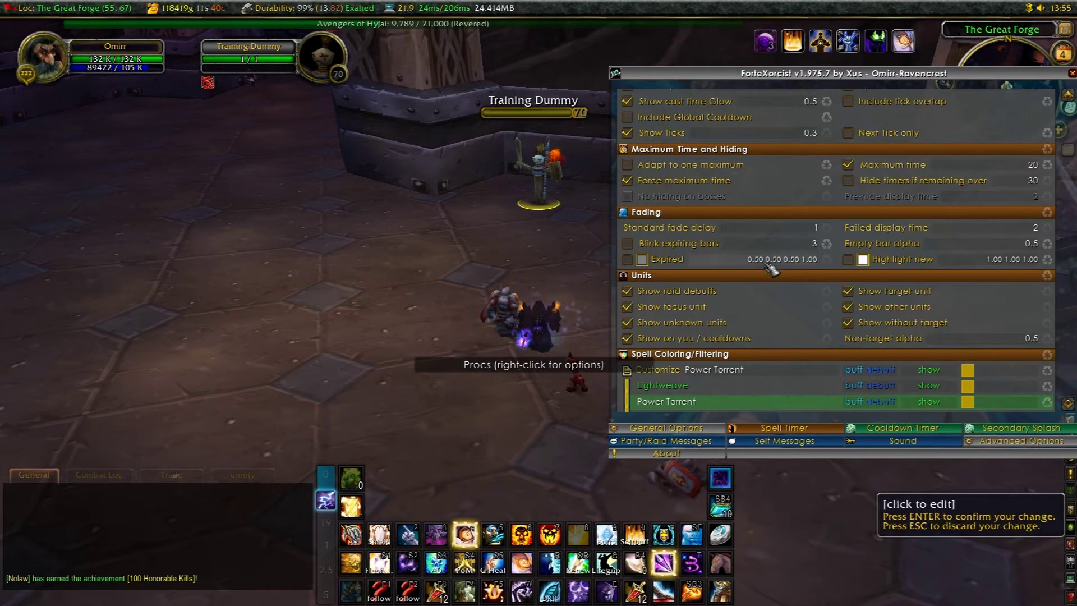
pyautogui.scroll(-10, 786, 254)
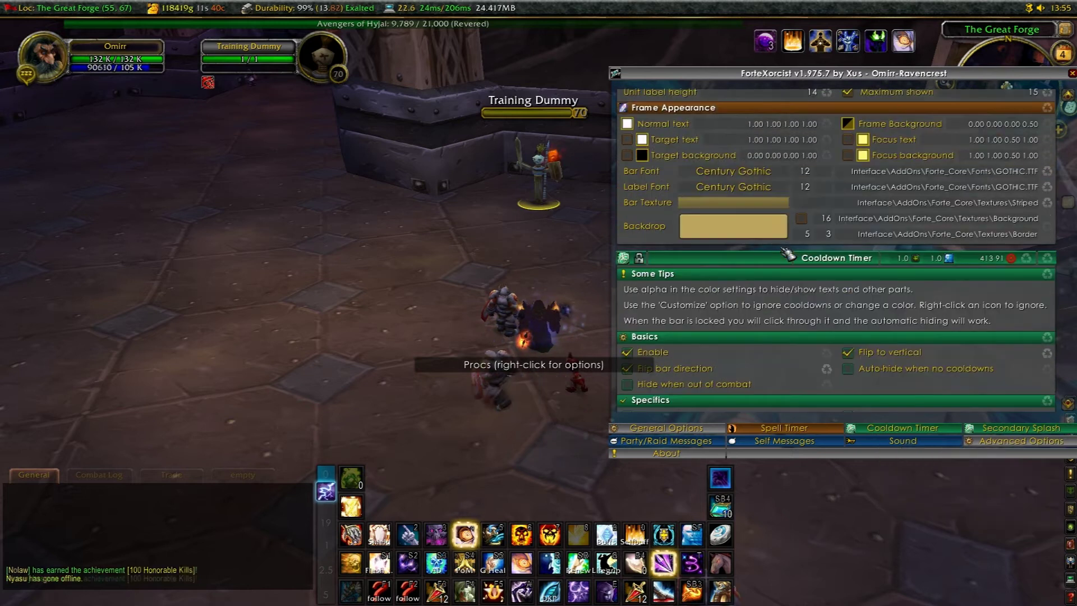
pyautogui.click(784, 427)
pyautogui.scroll(5, 671, 174)
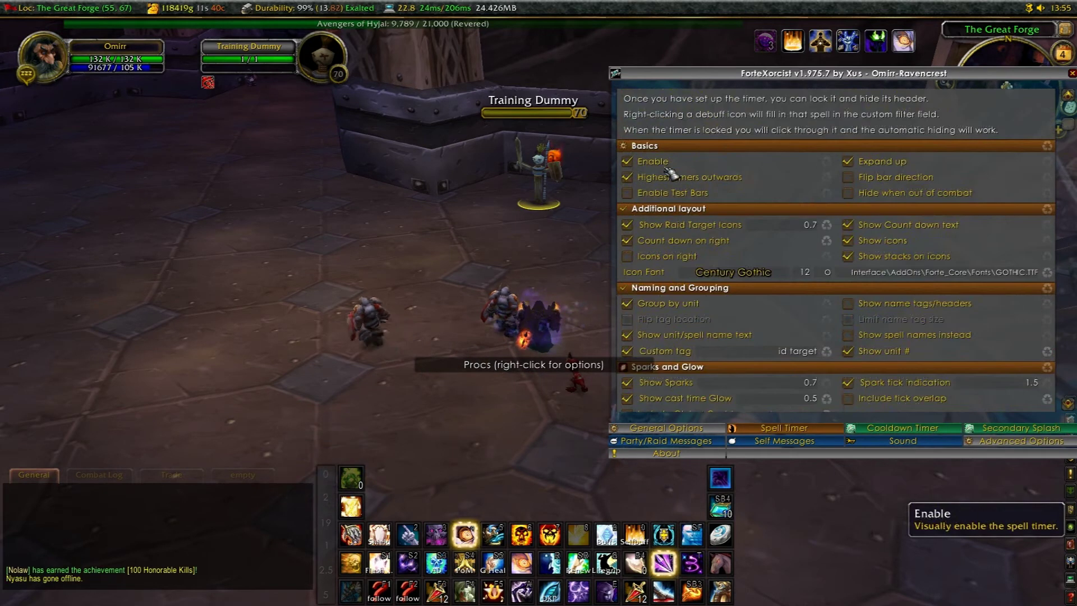
pyautogui.scroll(3, 633, 193)
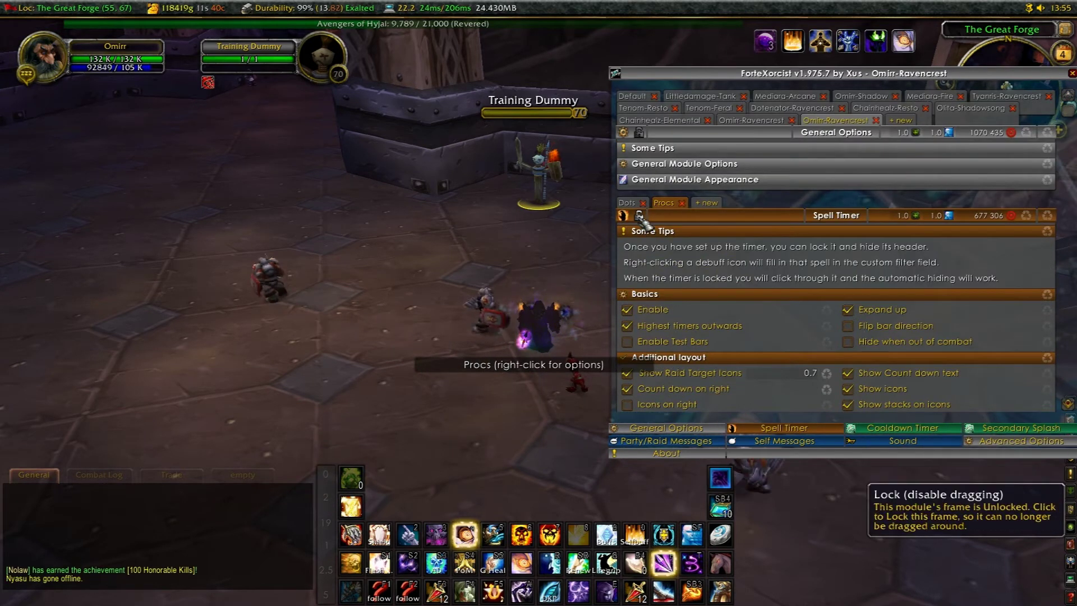
pyautogui.click(1071, 73)
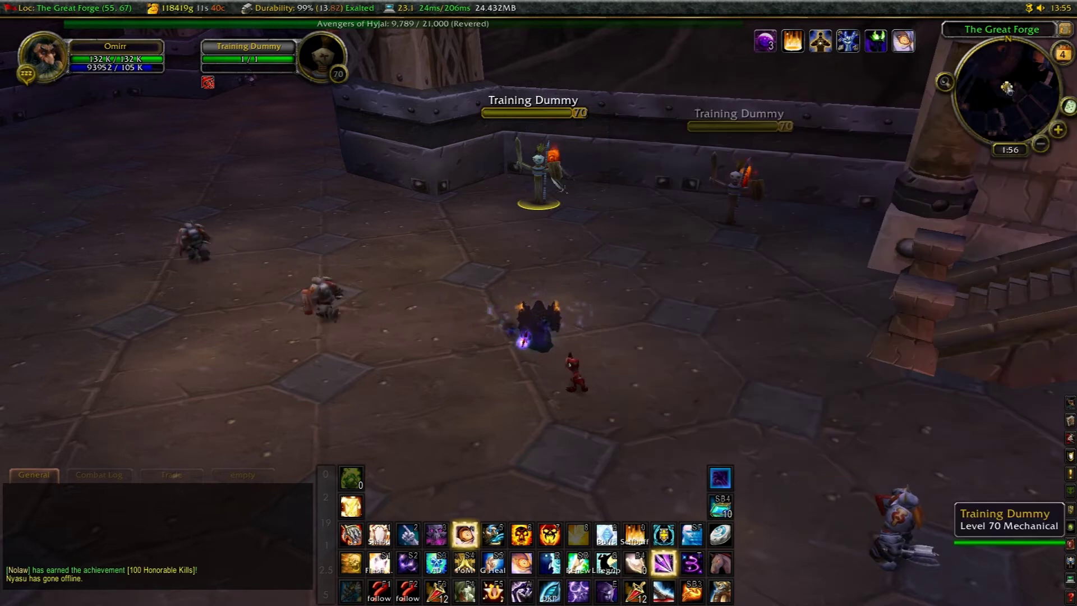
# Attack the Training Dummy with the shadow DoTs, including Vampiric Touch, and Mind Flay to test the Dots and Procs timers
pyautogui.rightClick(555, 212)
pyautogui.press('2')
pyautogui.press('6')
pyautogui.moveTo(563, 227); pyautogui.dragTo(556, 221)
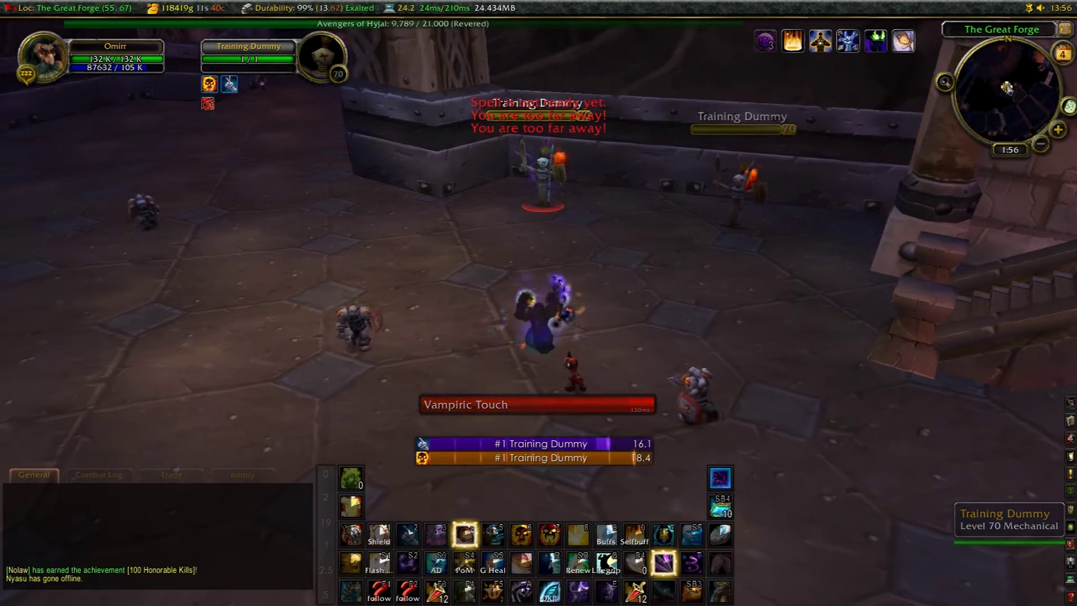
pyautogui.press('3')
pyautogui.press('4')
pyautogui.press('4')
pyautogui.press('4')
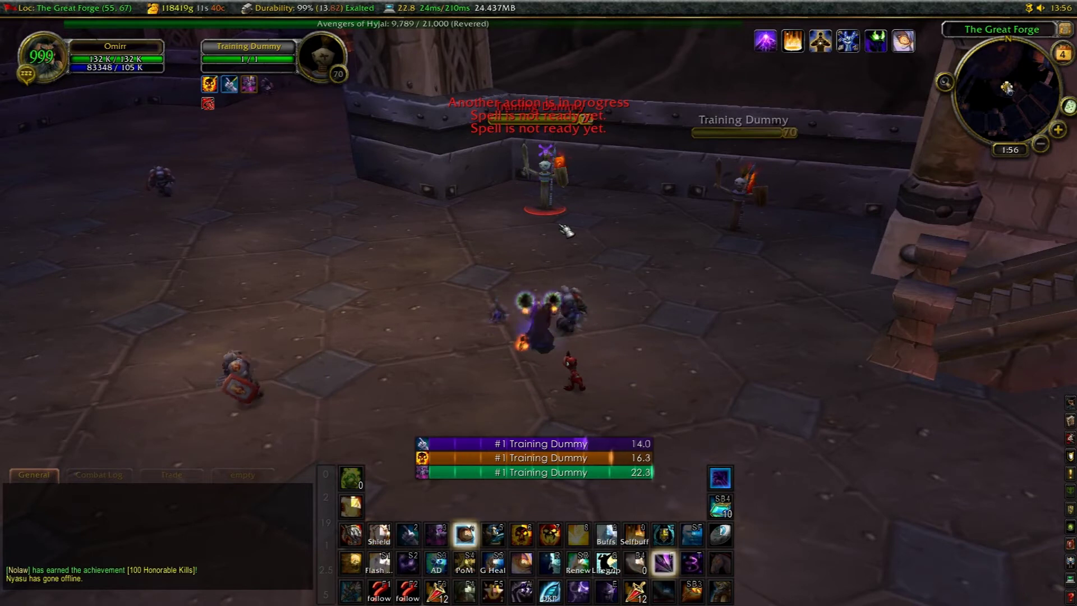
pyautogui.press('5')
pyautogui.press('5')
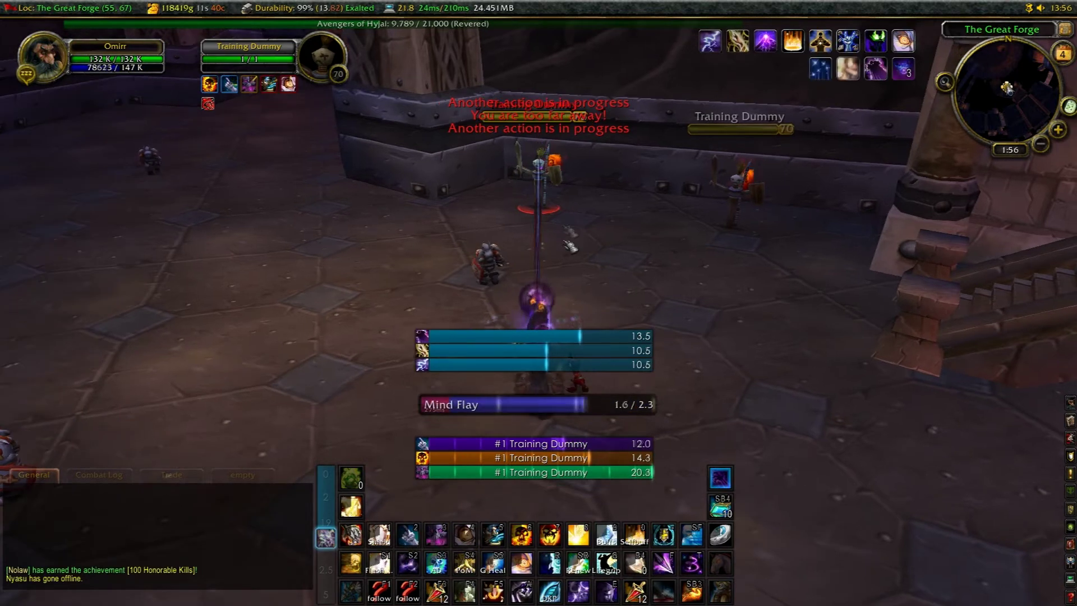
# Reopen the ForteXorcist options with /fx, edit the Procs timer's custom tag so its bars show spell names, and close the options
pyautogui.press('Return')
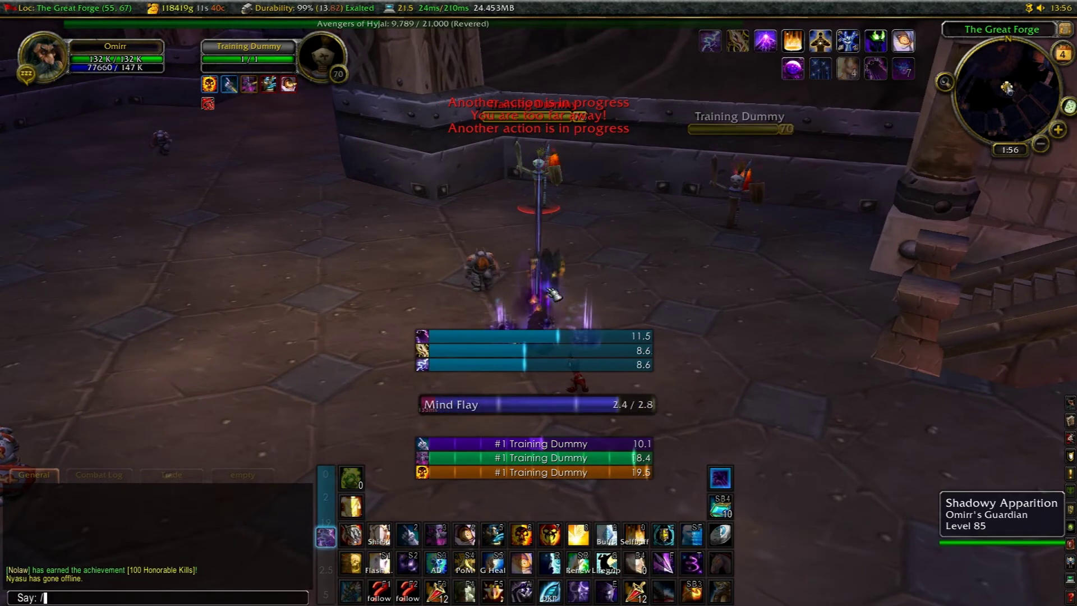
pyautogui.write('/fx')
pyautogui.press('Return')
pyautogui.scroll(-5, 750, 280)
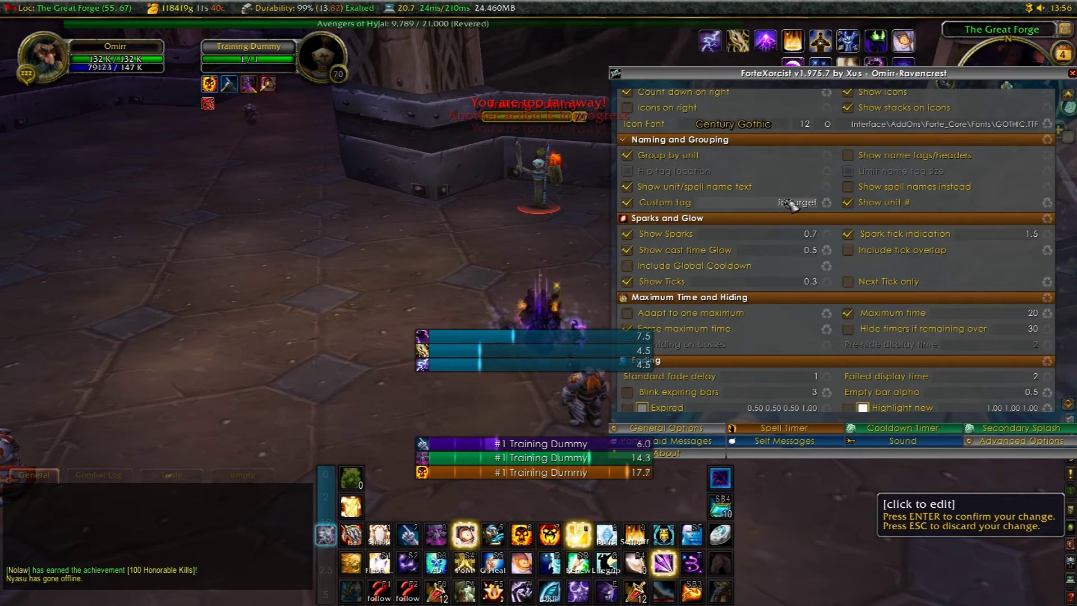
pyautogui.press('Escape')
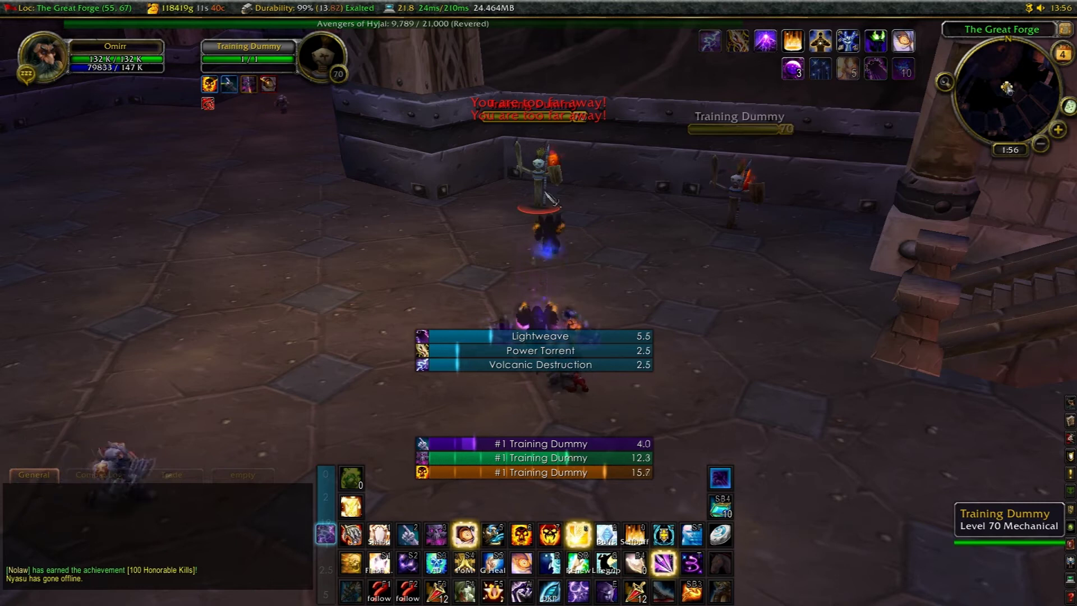
# Cast Vampiric Touch and other DoTs on the Training Dummy again to check the timer bars with the new labels
pyautogui.press('6')
pyautogui.press('6')
pyautogui.press('6')
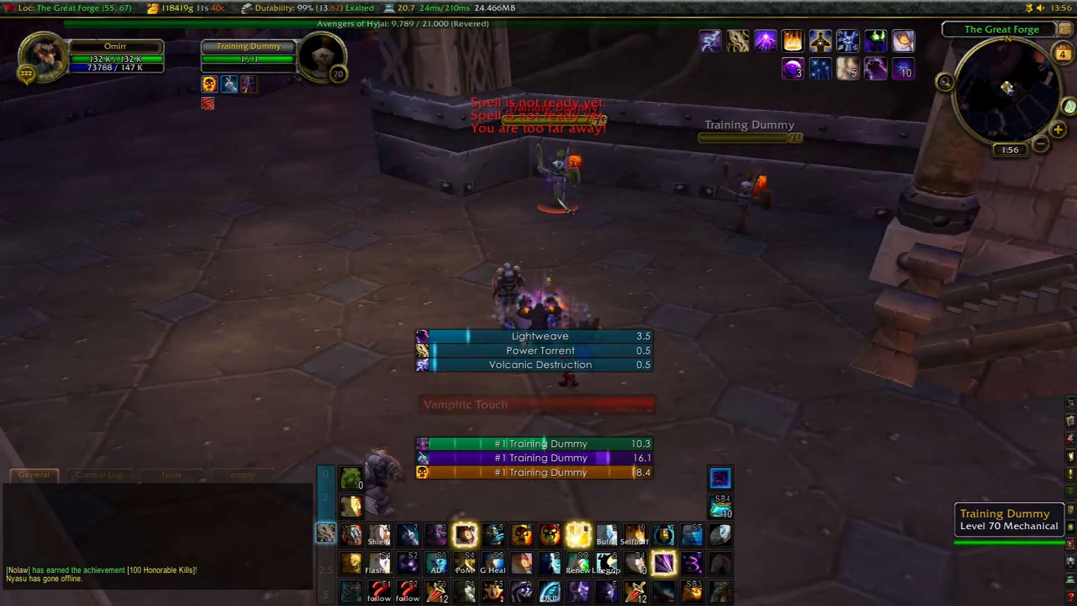